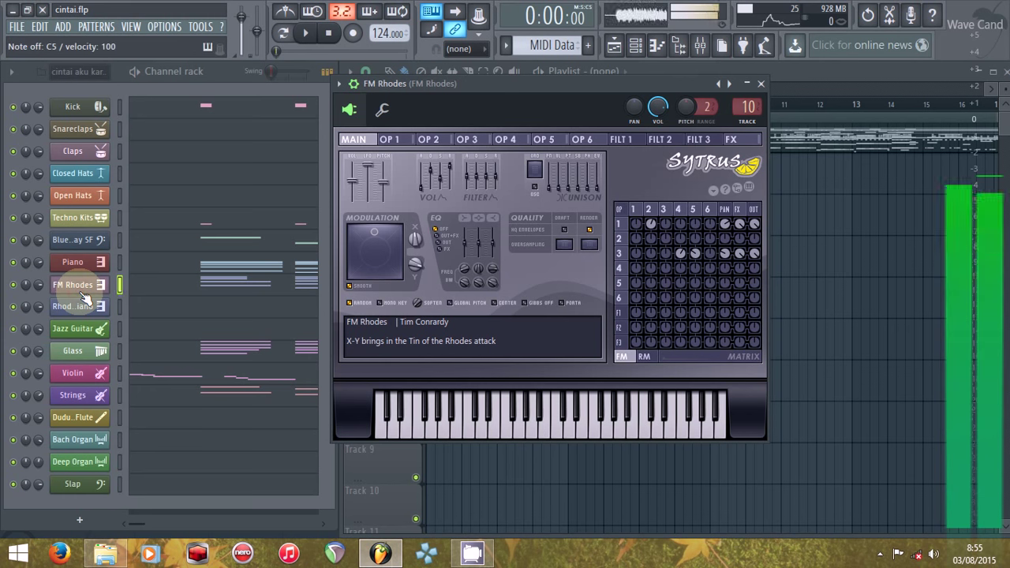
- Inspect the instrument plugins on the Rhodes Piano, Jazz Guitar, Glass, Violin and Strings channels one after another
{"action": "left_click", "coordinate": [86, 307]}
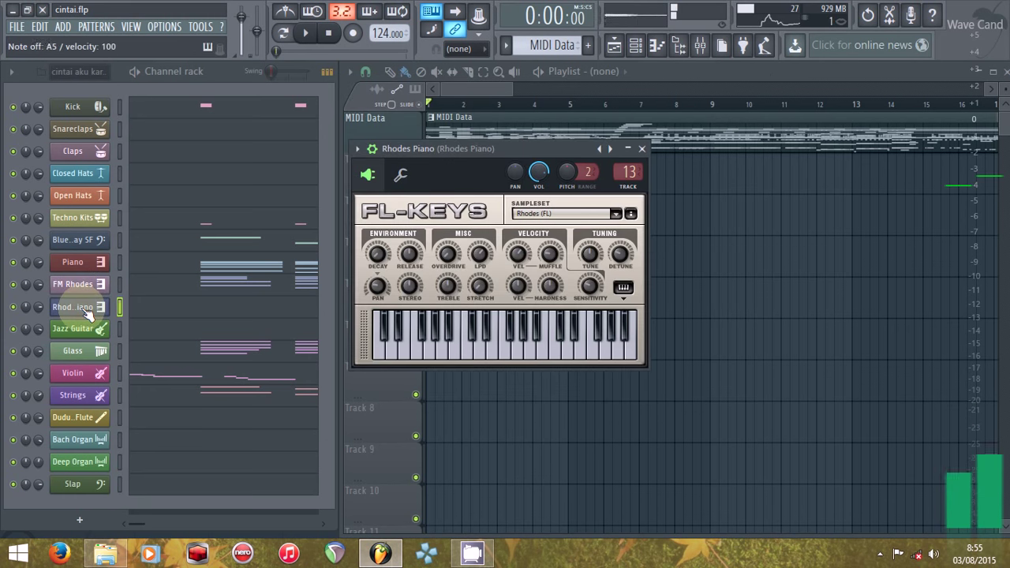
{"action": "left_click", "coordinate": [87, 330]}
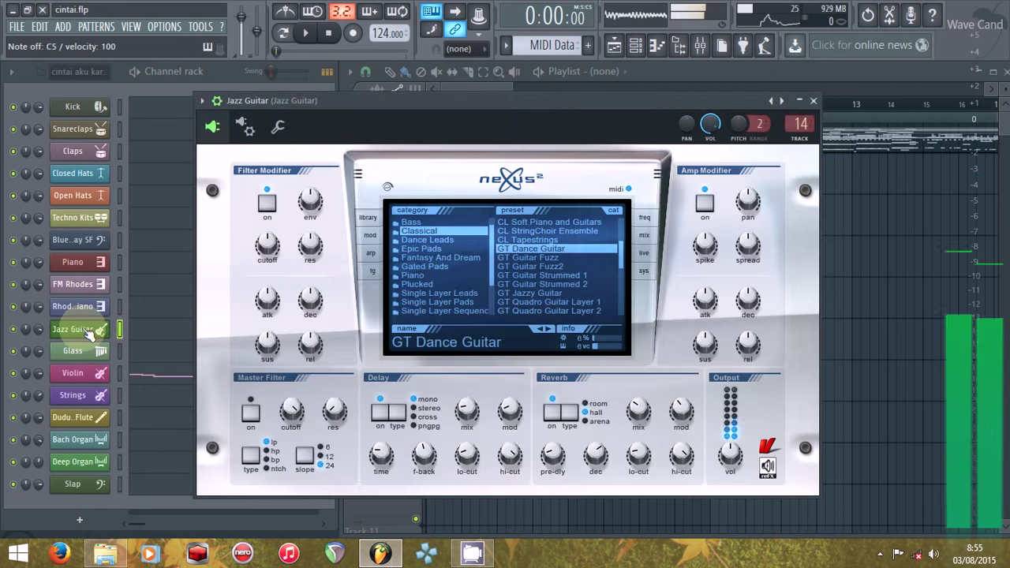
{"action": "left_click", "coordinate": [75, 351]}
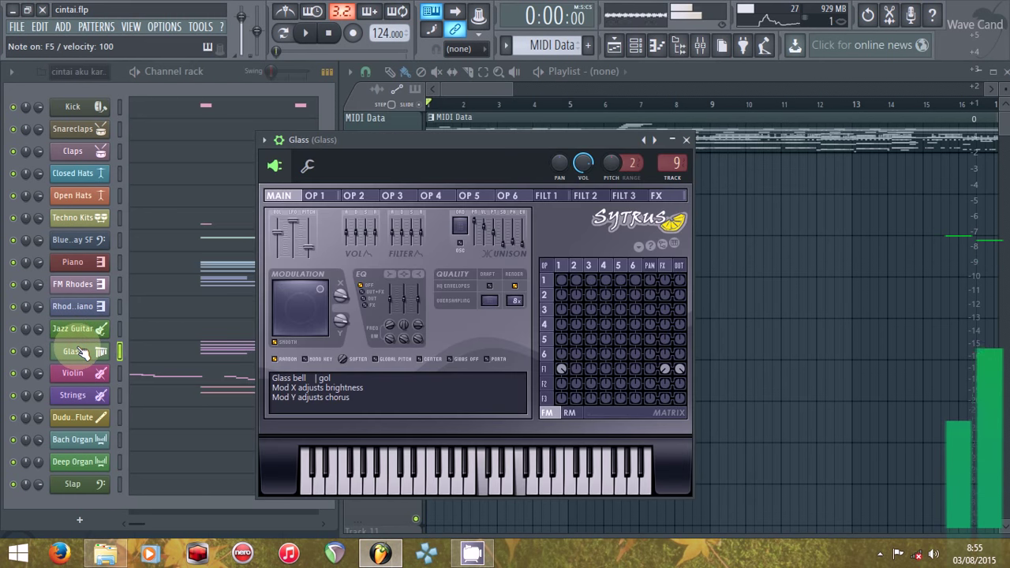
{"action": "left_click", "coordinate": [77, 376]}
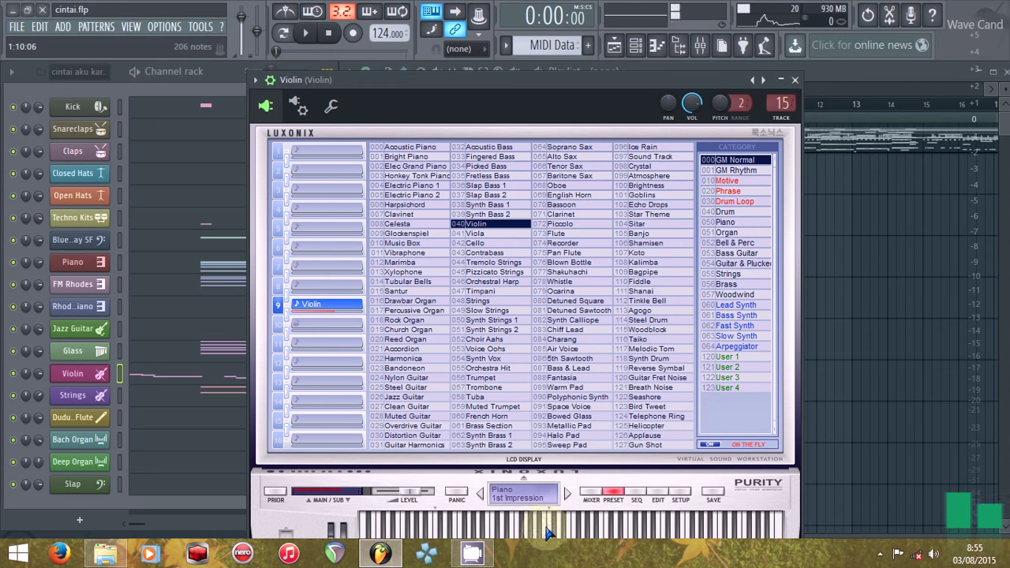
{"action": "left_click", "coordinate": [87, 397]}
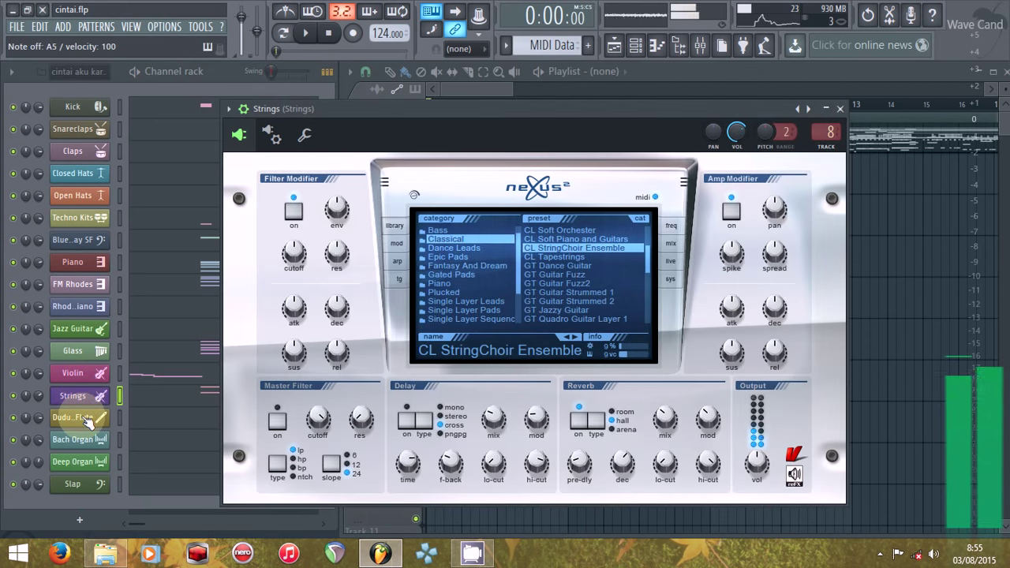
- Inspect the instrument plugins of the Duduk Flute, Bach Organ, Deep Organ and Slap channels, closing the last one
{"action": "key", "text": "Down"}
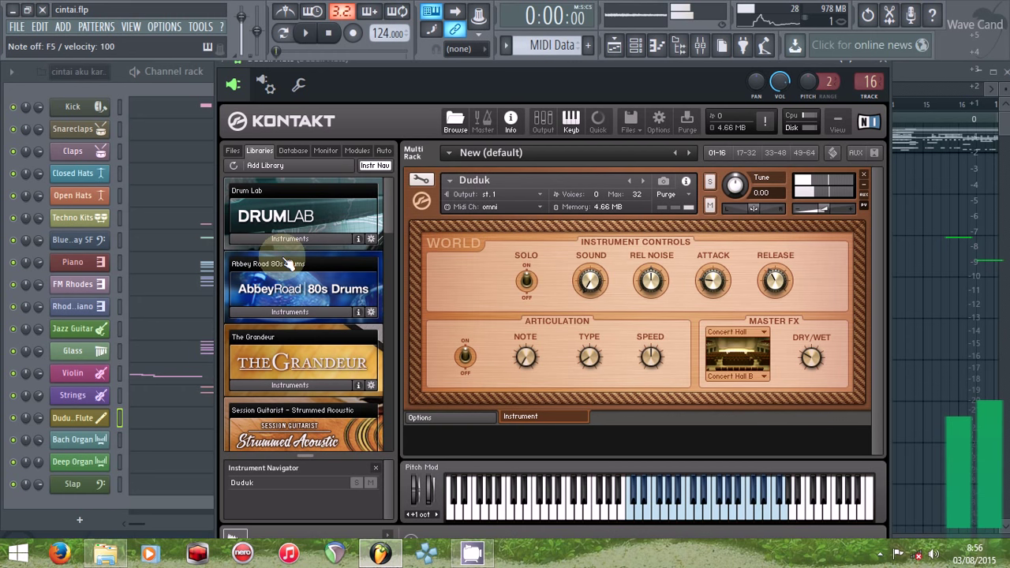
{"action": "key", "text": "Down"}
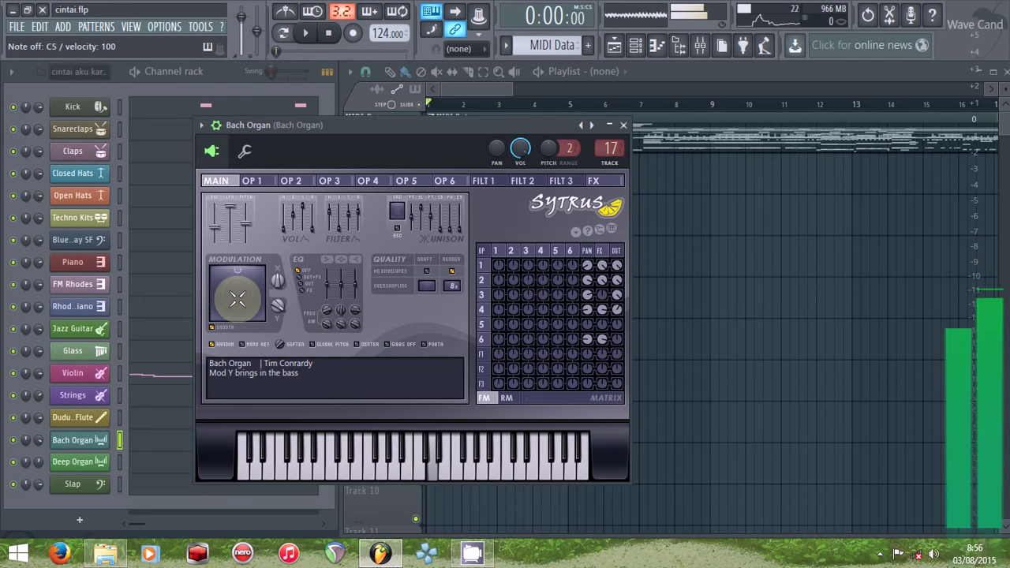
{"action": "left_click", "coordinate": [59, 462]}
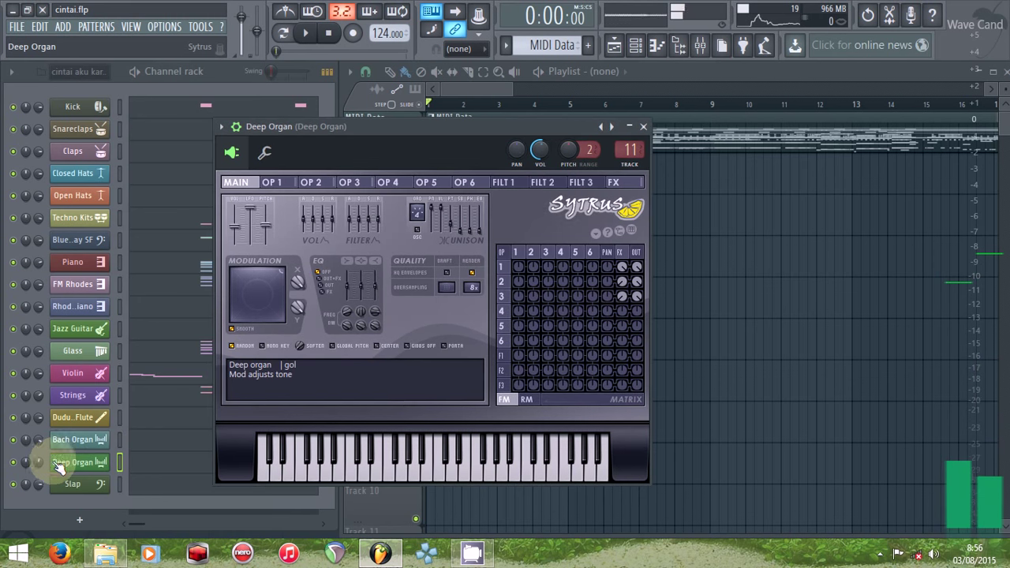
{"action": "left_click", "coordinate": [78, 487]}
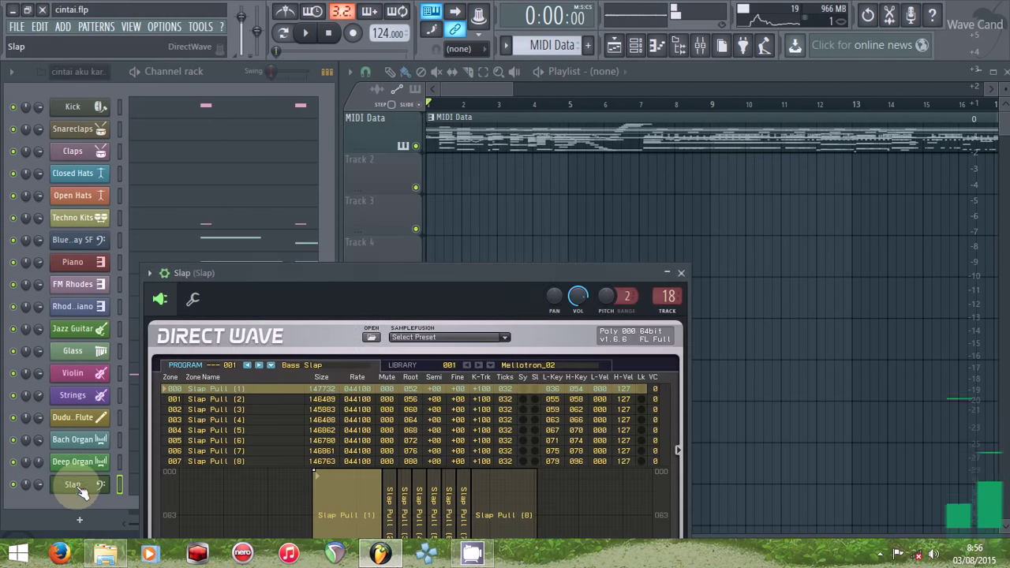
{"action": "left_click", "coordinate": [81, 491]}
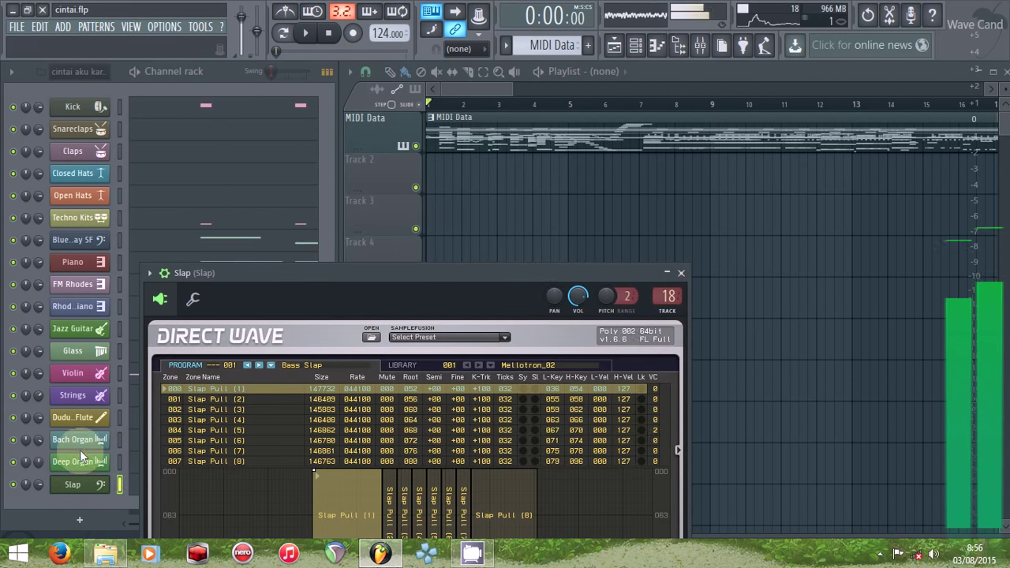
{"action": "left_click", "coordinate": [82, 490]}
- Start song playback and view the Violin channel's Purity plugin while it plays, then close it
{"action": "key", "text": "space"}
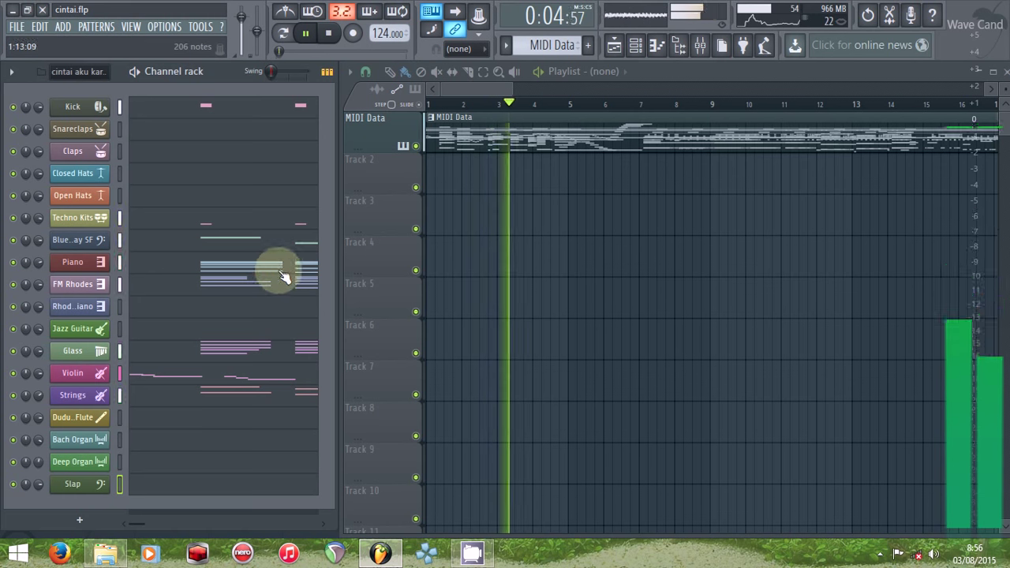
{"action": "left_click", "coordinate": [80, 377]}
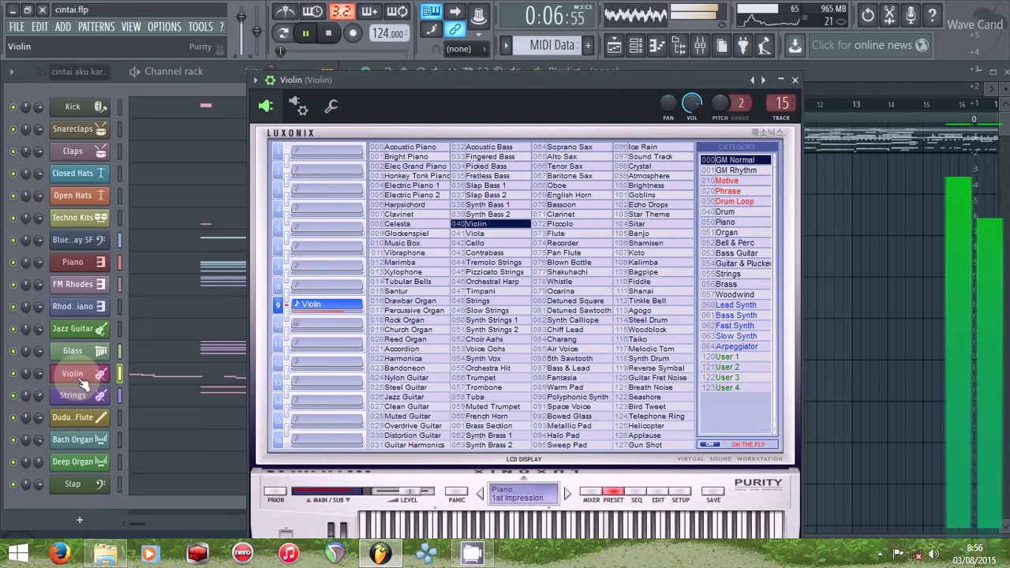
{"action": "left_click_drag", "start_coordinate": [514, 86], "coordinate": [513, 53]}
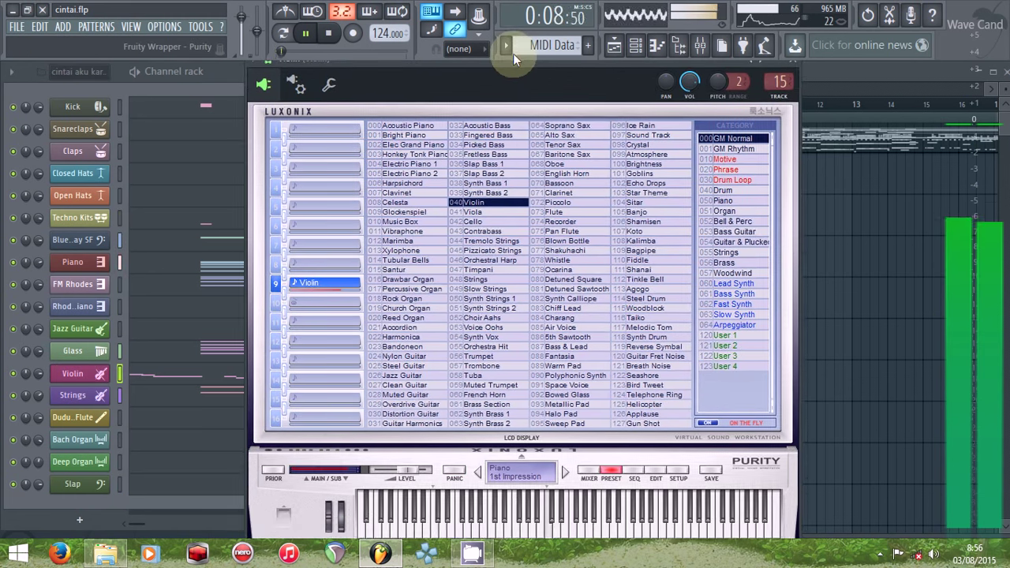
{"action": "left_click", "coordinate": [76, 373]}
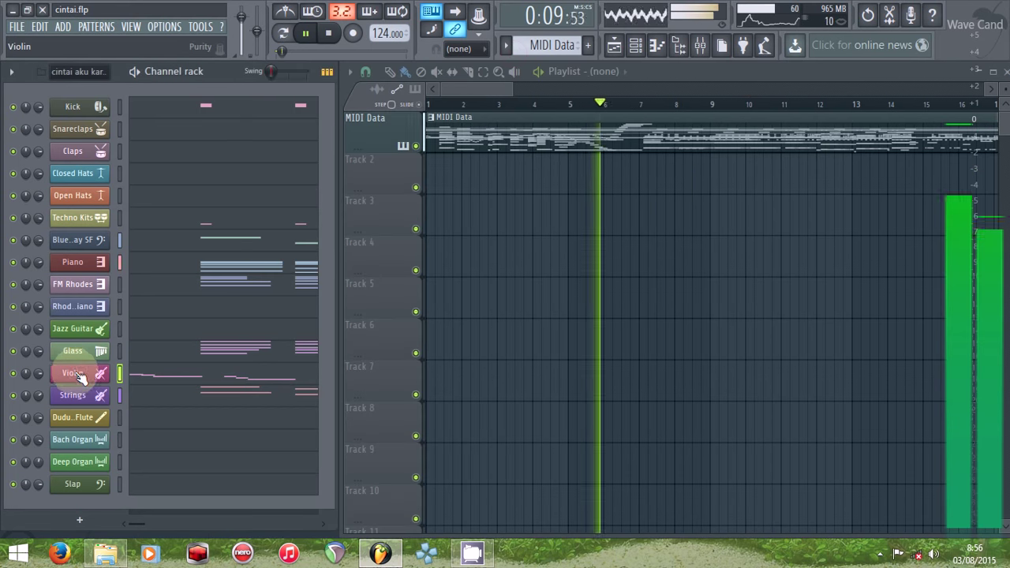
- View the Piano channel's Nexus plugin and the Deep Organ's Sytrus plugin during playback, closing each one
{"action": "left_click", "coordinate": [74, 262]}
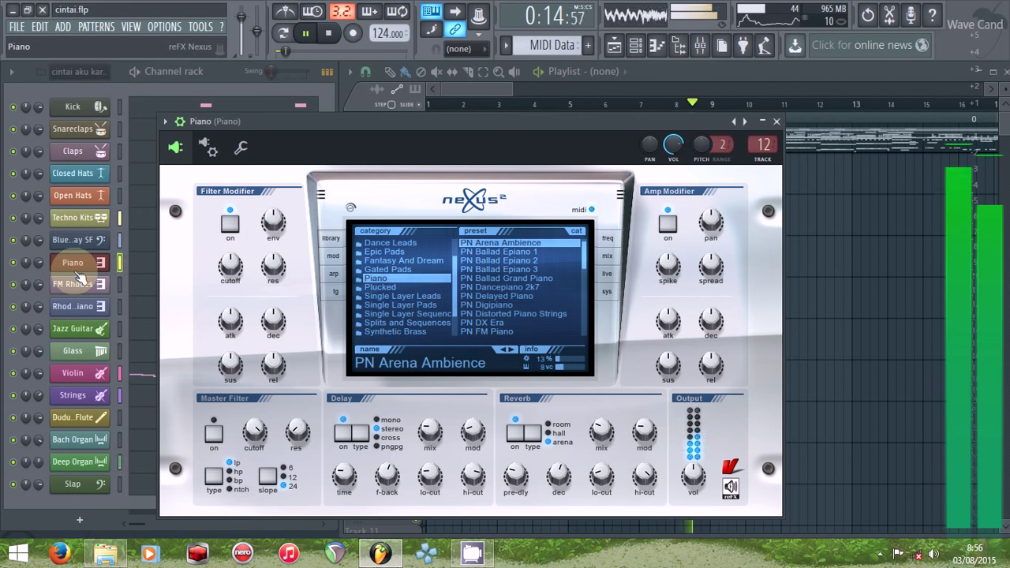
{"action": "left_click", "coordinate": [77, 267]}
{"action": "left_click", "coordinate": [74, 462]}
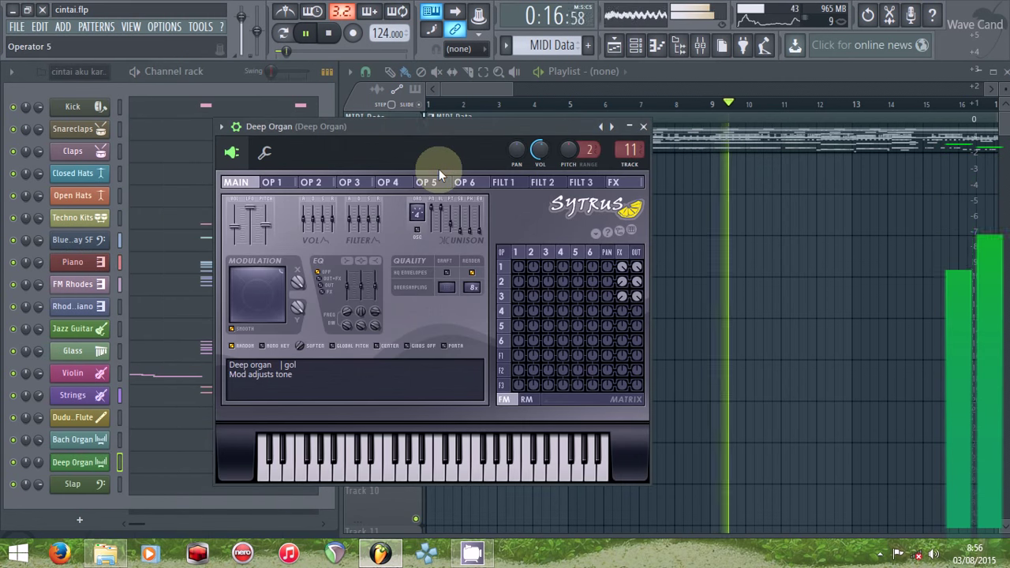
{"action": "left_click_drag", "start_coordinate": [374, 157], "coordinate": [487, 130]}
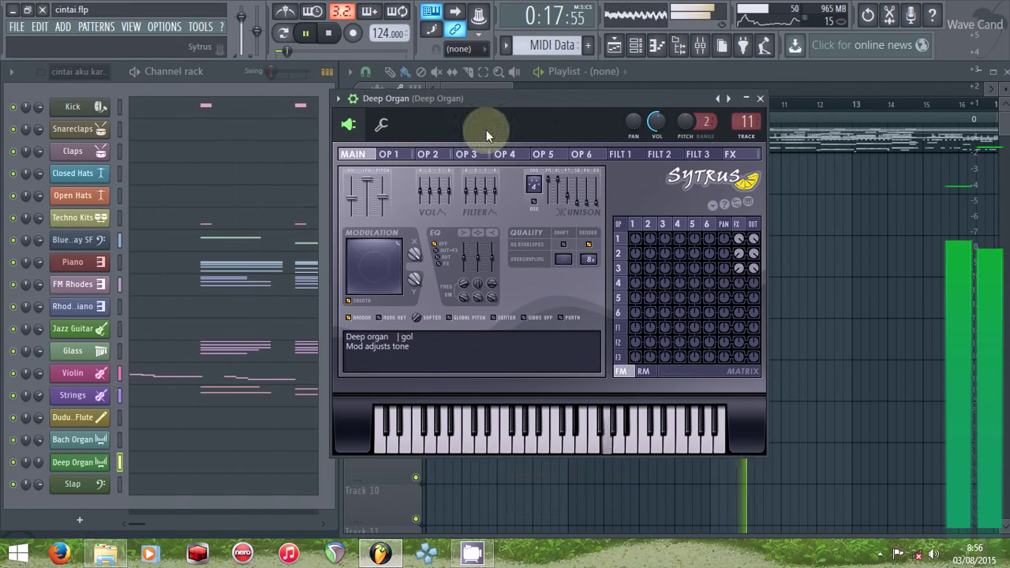
{"action": "left_click", "coordinate": [84, 466]}
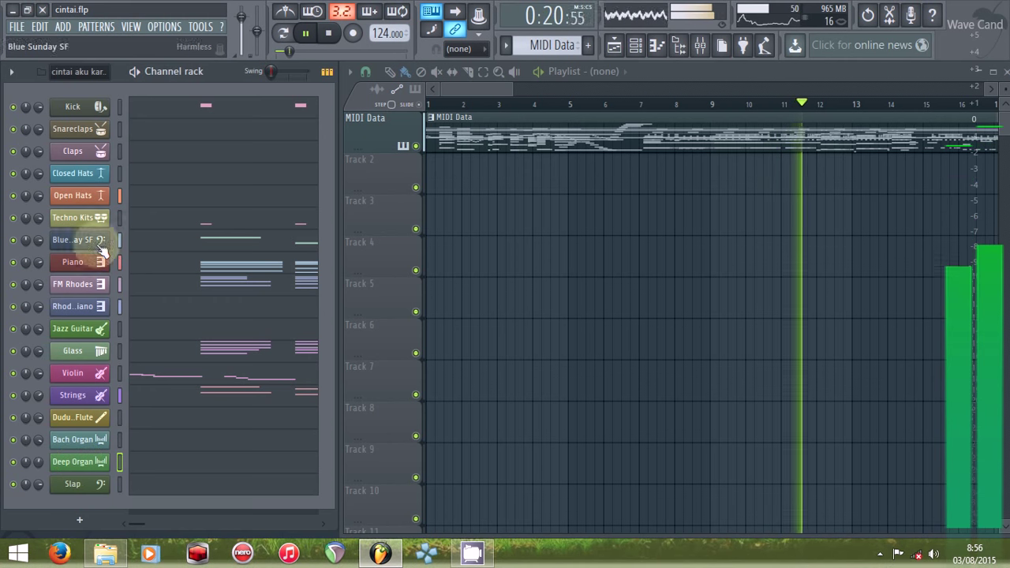
- Briefly open and close the Strings and Violin instrument plugins while the song plays
{"action": "left_click", "coordinate": [71, 396]}
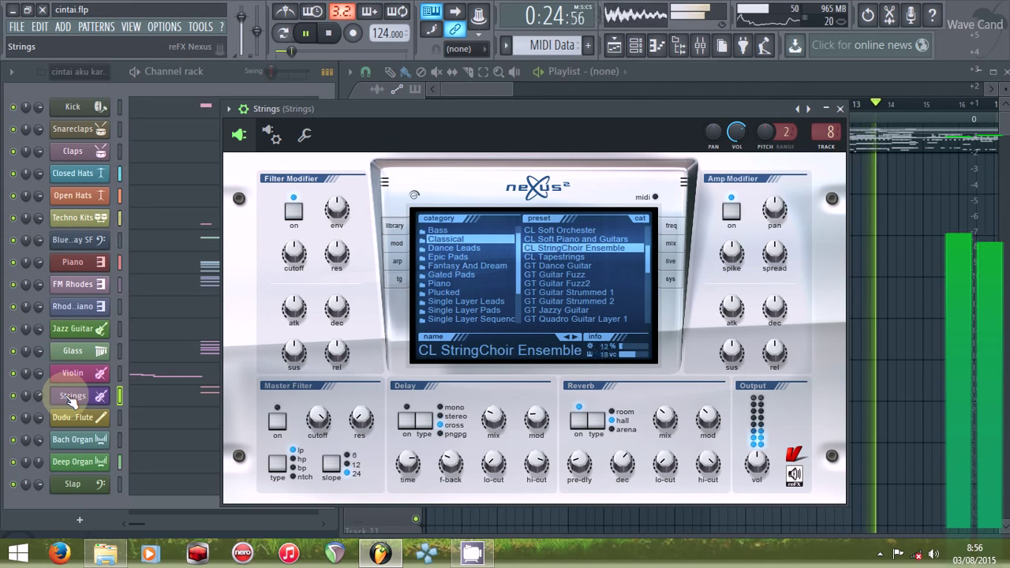
{"action": "left_click", "coordinate": [71, 396]}
{"action": "left_click", "coordinate": [73, 374]}
{"action": "left_click", "coordinate": [73, 375]}
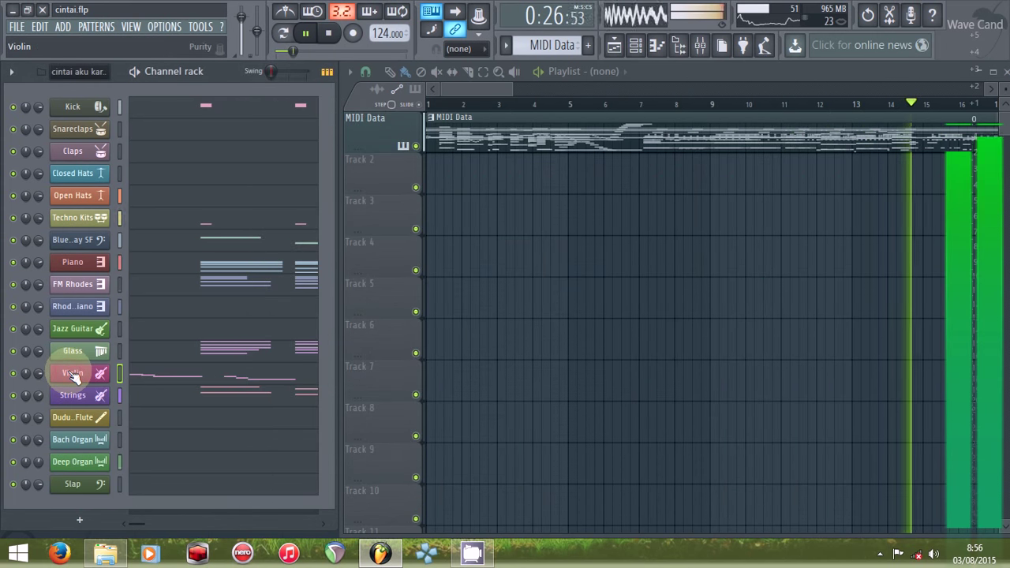
- Briefly open and close the FM Rhodes and Glass instrument plugins while the song plays
{"action": "left_click", "coordinate": [79, 287]}
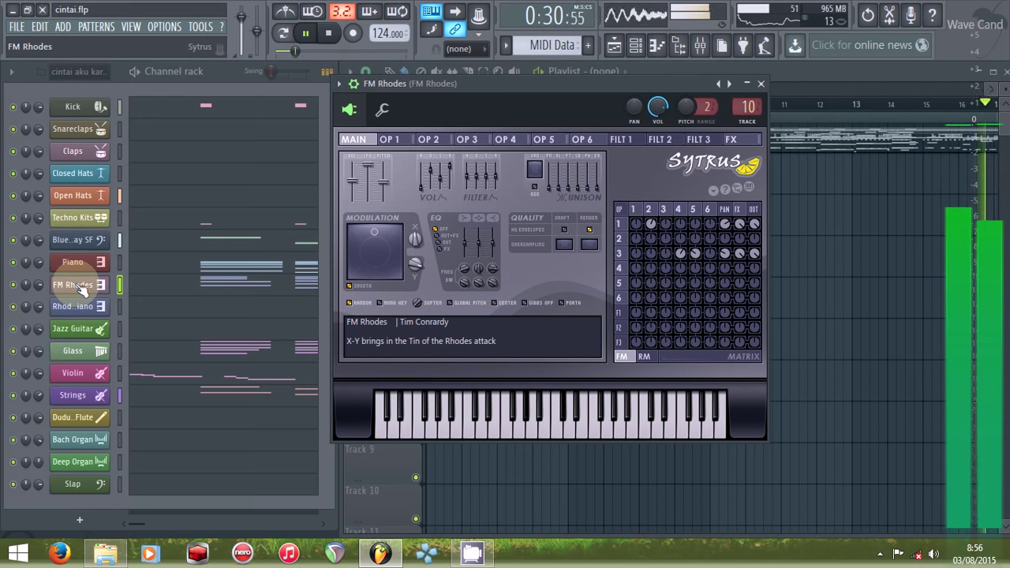
{"action": "left_click", "coordinate": [80, 287]}
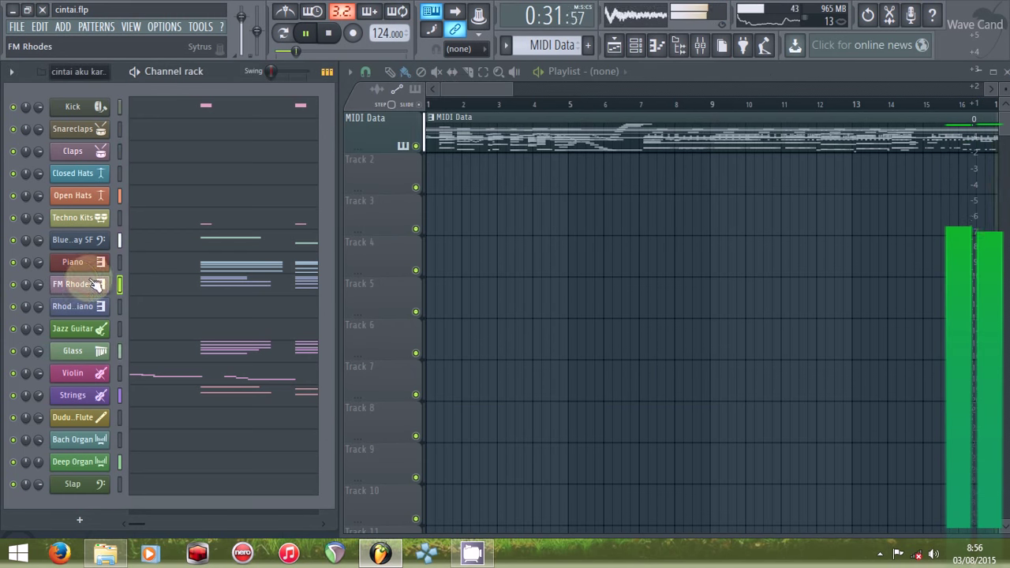
{"action": "left_click", "coordinate": [72, 352]}
{"action": "left_click", "coordinate": [83, 355]}
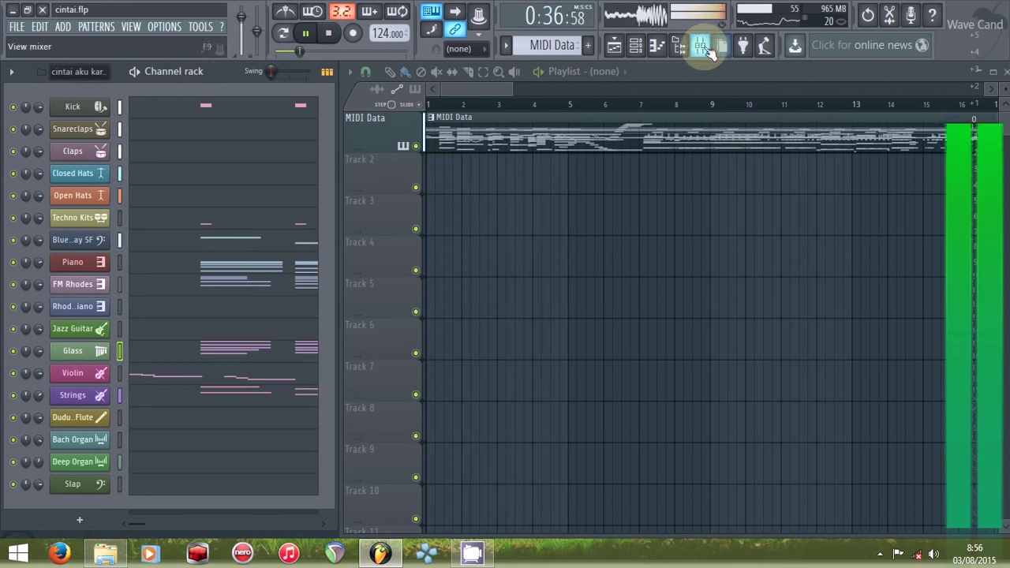
- Show the mixer and inspect the Kick track's Soundgoodizer and Fruity parametric EQ 2 effects
{"action": "left_click", "coordinate": [704, 47]}
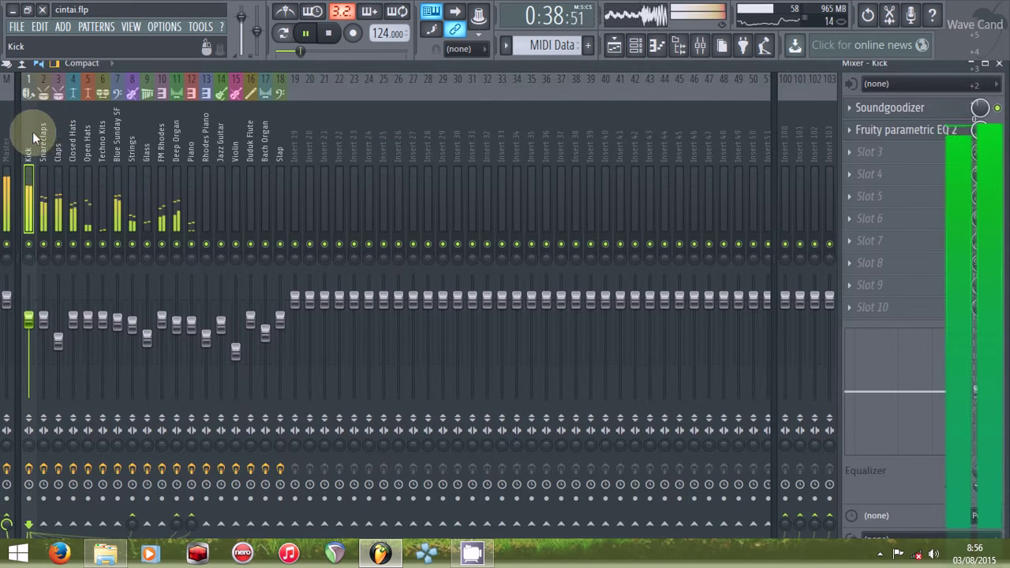
{"action": "left_click", "coordinate": [925, 109]}
{"action": "left_click", "coordinate": [920, 109]}
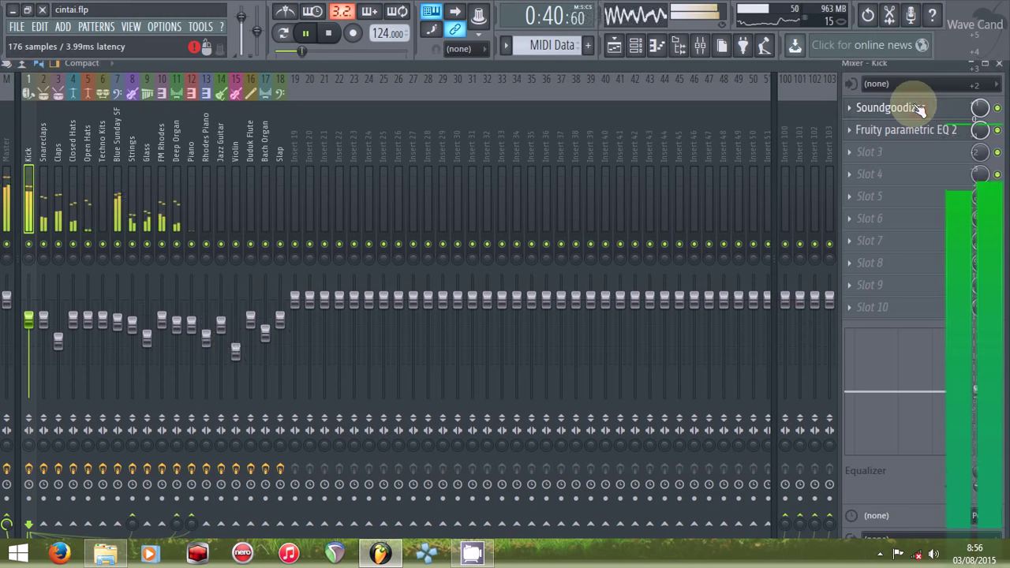
{"action": "left_click", "coordinate": [916, 131]}
{"action": "left_click", "coordinate": [907, 131]}
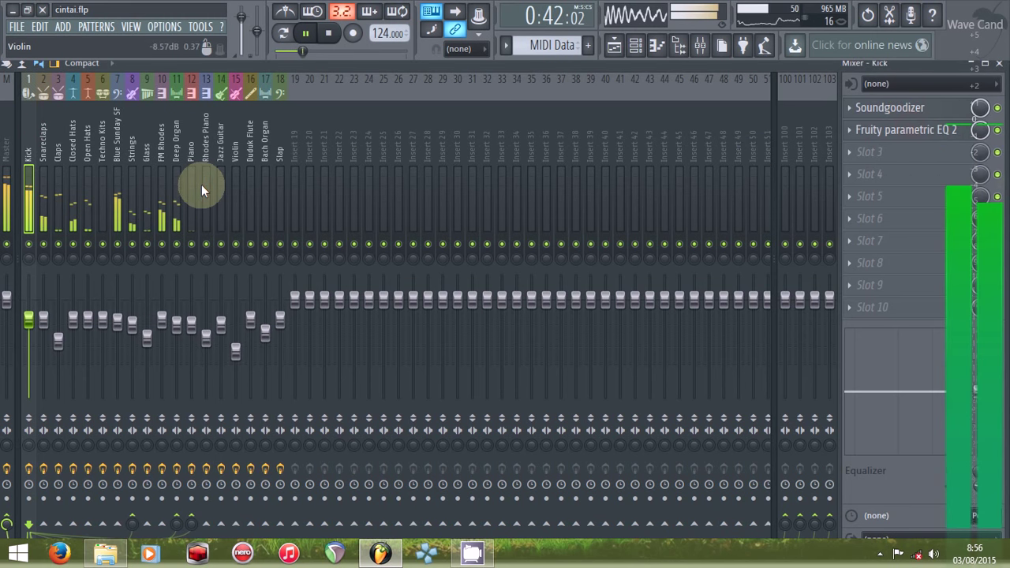
- Inspect the first effect on the Snareclaps and Claps mixer tracks, closing each effect window
{"action": "left_click", "coordinate": [37, 146]}
{"action": "left_click", "coordinate": [899, 110]}
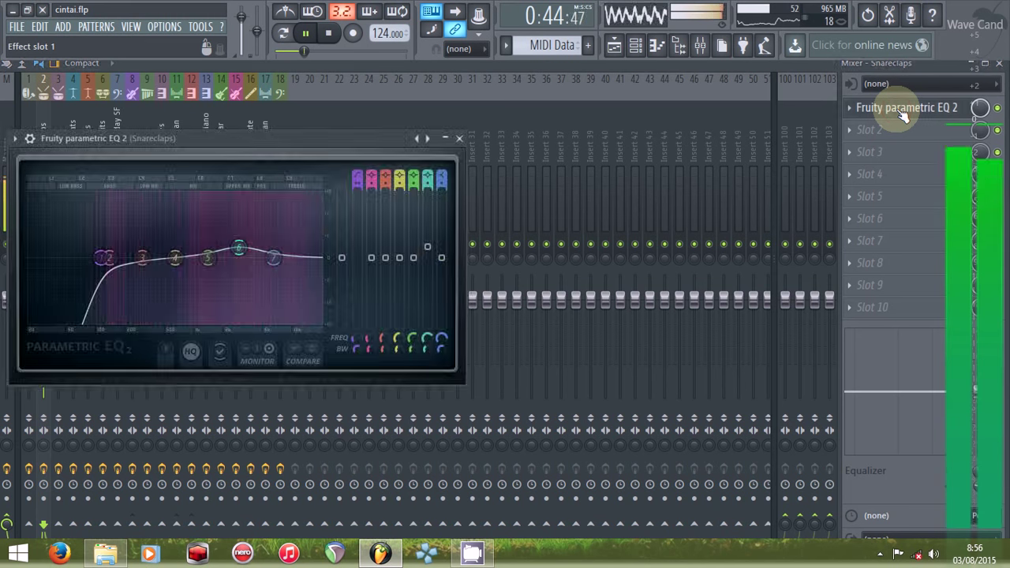
{"action": "left_click", "coordinate": [904, 110]}
{"action": "left_click", "coordinate": [904, 111]}
{"action": "left_click", "coordinate": [904, 110]}
- Inspect the Fruity parametric EQ 2 on the Closed Hats and Open Hats mixer tracks, closing each window
{"action": "key", "text": "Right"}
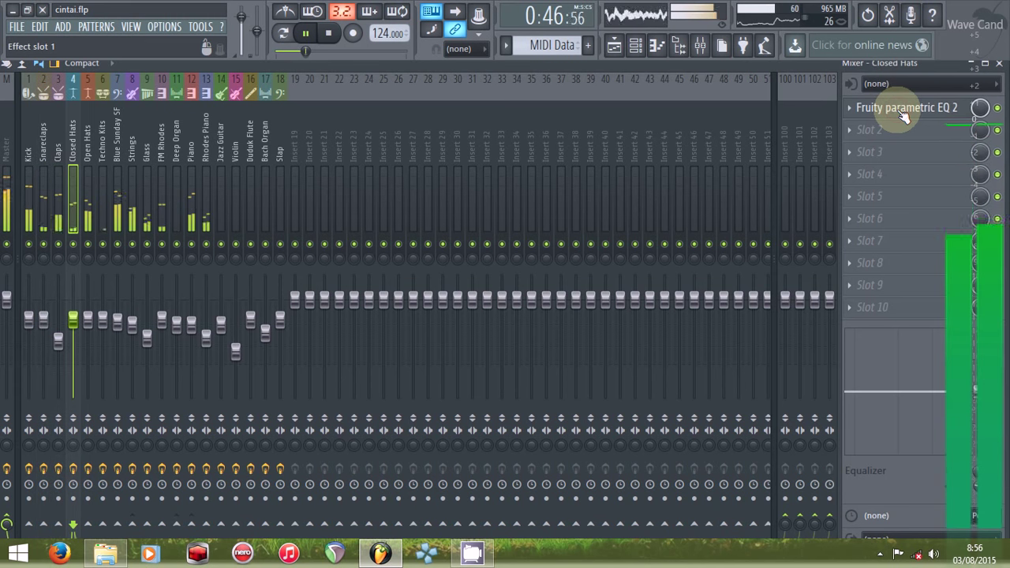
{"action": "left_click", "coordinate": [904, 112]}
{"action": "left_click", "coordinate": [903, 112]}
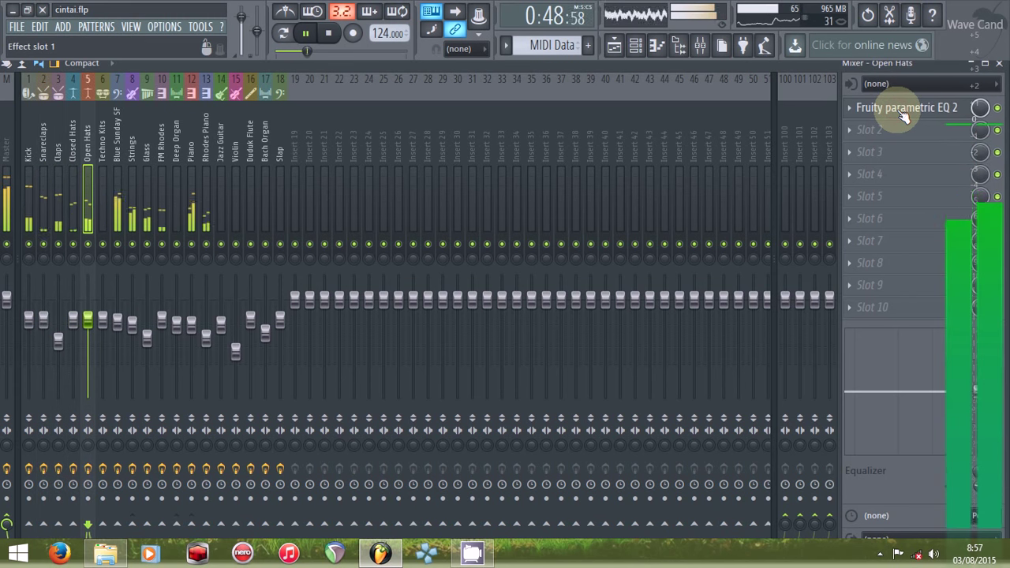
{"action": "left_click", "coordinate": [903, 112]}
{"action": "left_click", "coordinate": [903, 113]}
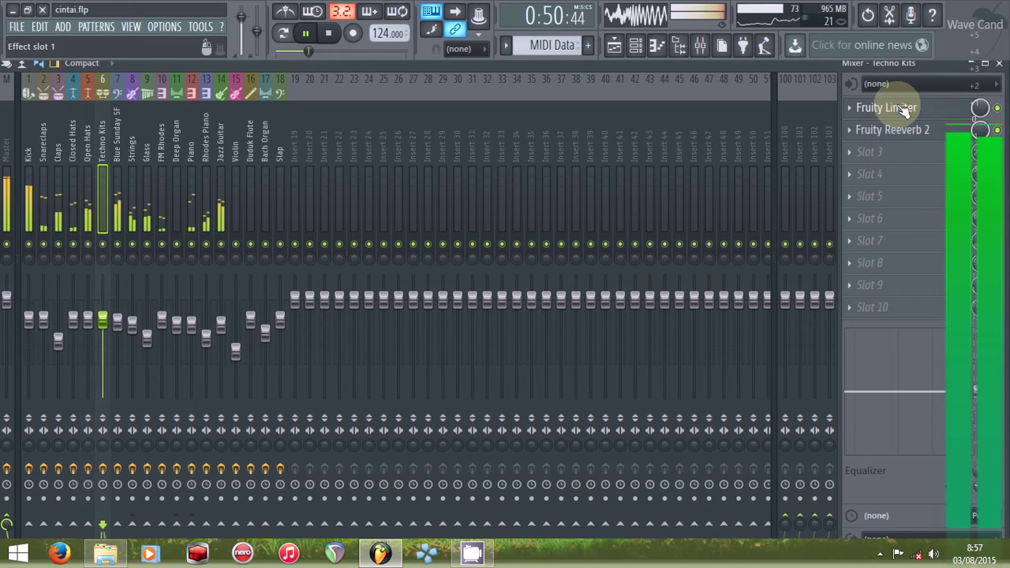
- Inspect the Gross Beat and Fruity parametric EQ 2 effects on the Blue Sunday SF mixer track
{"action": "key", "text": "Right"}
{"action": "left_click", "coordinate": [903, 109]}
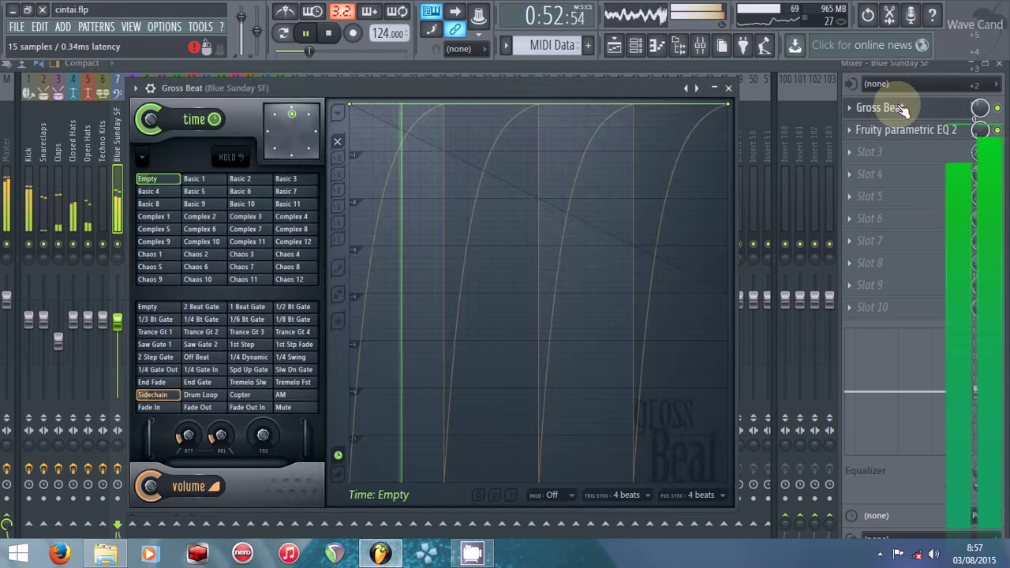
{"action": "left_click", "coordinate": [901, 109]}
{"action": "left_click", "coordinate": [906, 131]}
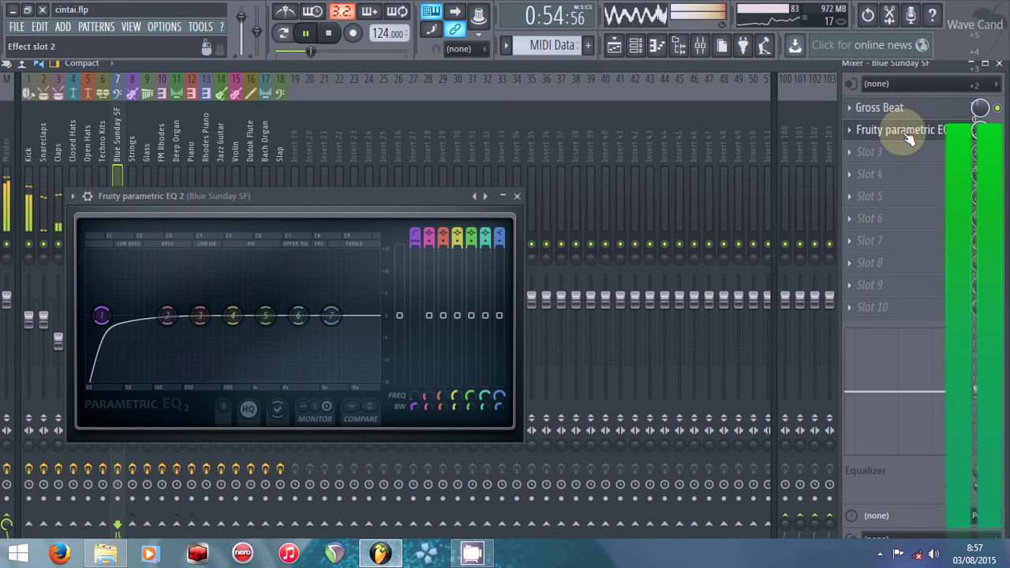
{"action": "left_click", "coordinate": [876, 130]}
- Inspect the Fruity parametric EQ 2 and Fruity Limiter effects on the Strings mixer track
{"action": "key", "text": "Right"}
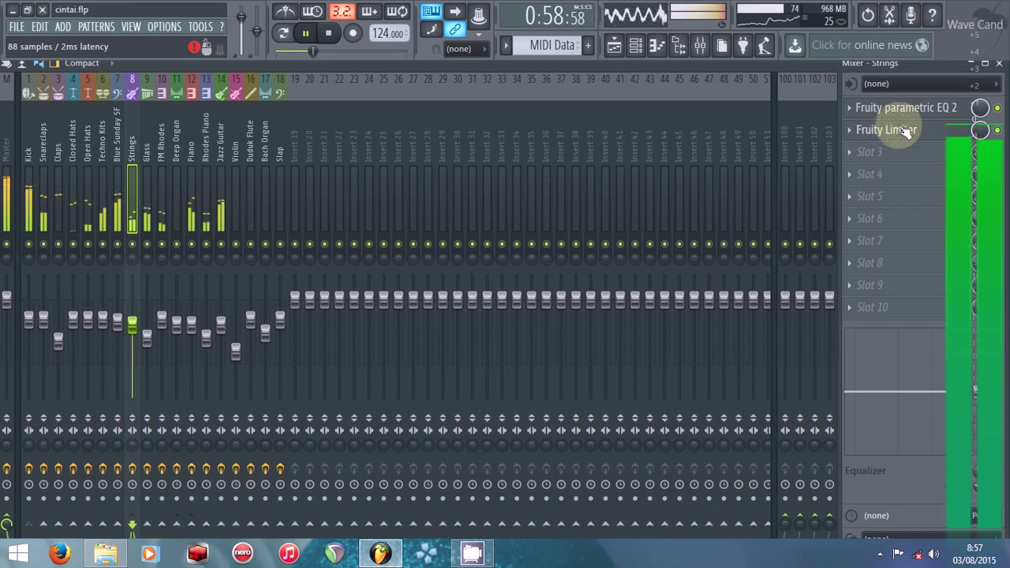
{"action": "left_click", "coordinate": [909, 109]}
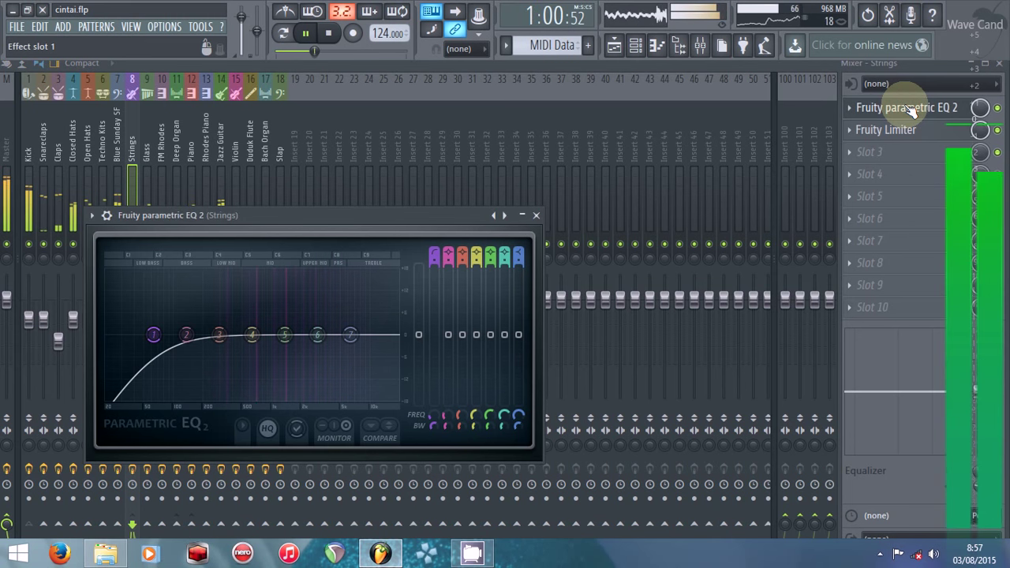
{"action": "left_click", "coordinate": [911, 109]}
{"action": "left_click", "coordinate": [908, 134]}
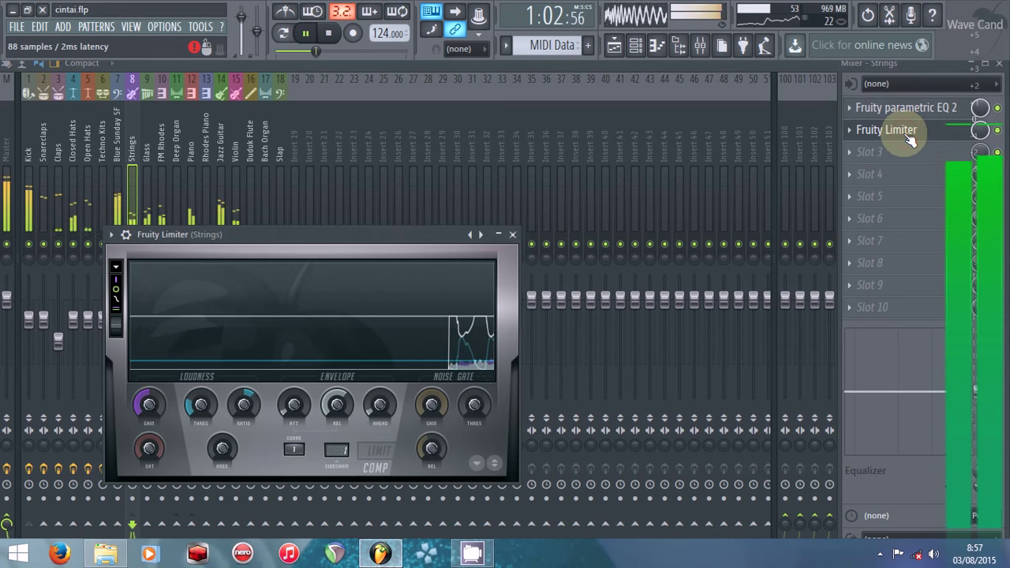
- Close the Strings limiter and inspect the Fruity parametric EQ 2 and Gross Beat effects on the Glass mixer track
{"action": "left_click", "coordinate": [910, 136]}
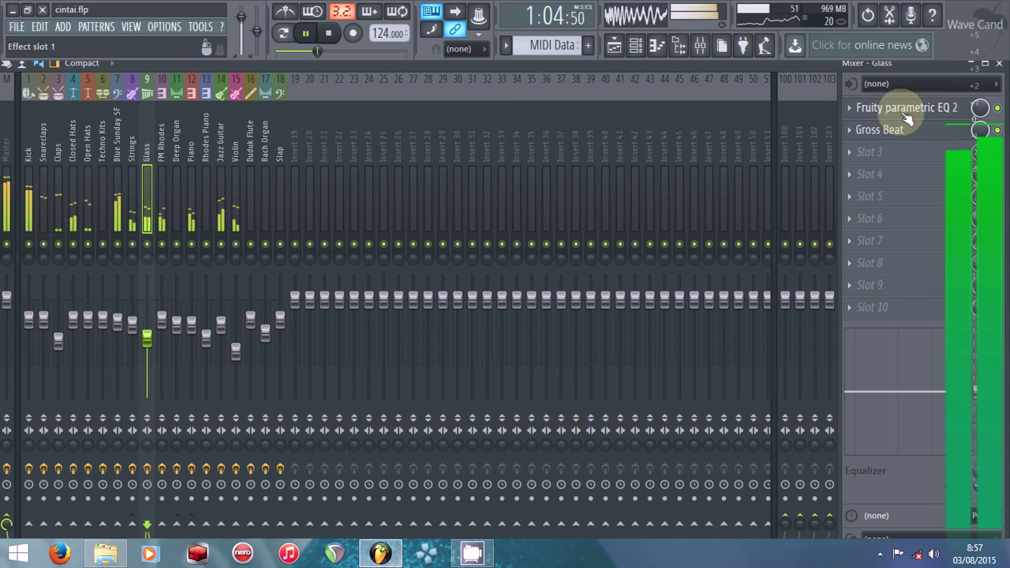
{"action": "left_click", "coordinate": [907, 110]}
{"action": "left_click", "coordinate": [908, 111]}
{"action": "left_click", "coordinate": [904, 131]}
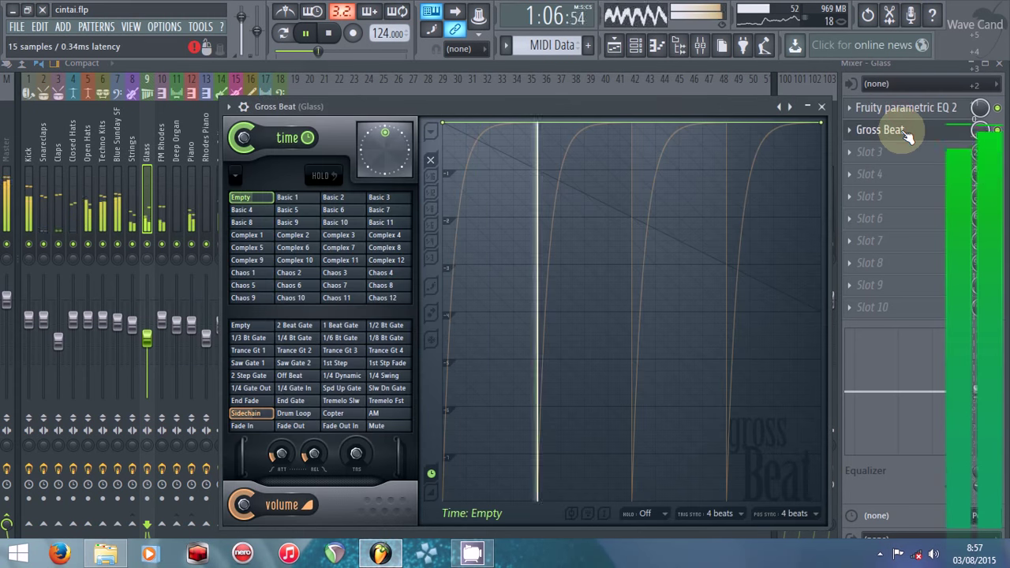
{"action": "left_click", "coordinate": [909, 136]}
- Inspect the Soundgoodizer, Fruity parametric EQ 2 and Fruity Reeverb 2 effects on the FM Rhodes mixer track
{"action": "key", "text": "Right"}
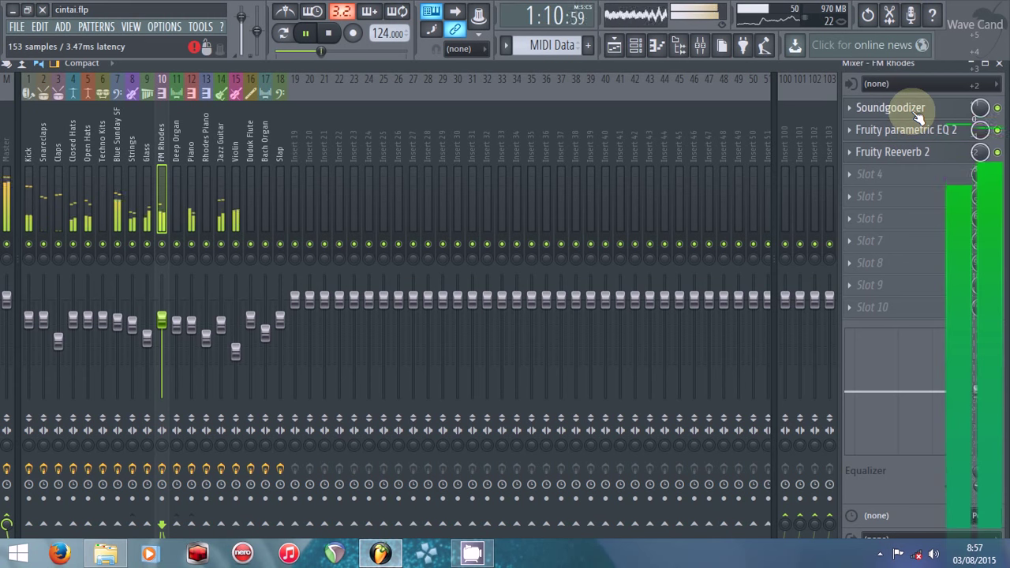
{"action": "left_click", "coordinate": [916, 110]}
{"action": "left_click", "coordinate": [916, 111]}
{"action": "left_click", "coordinate": [915, 133]}
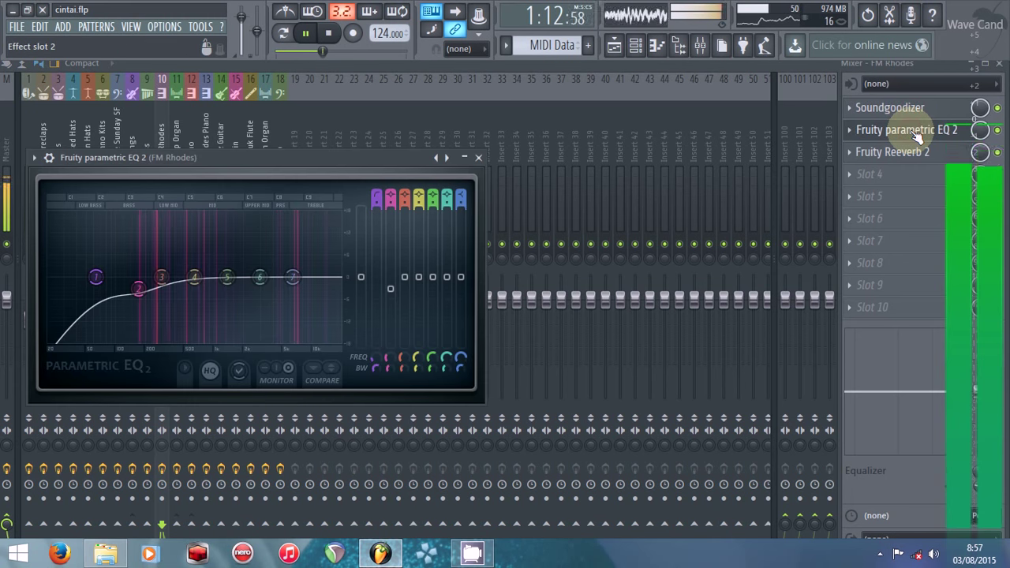
{"action": "left_click", "coordinate": [915, 132]}
{"action": "left_click", "coordinate": [915, 152]}
{"action": "left_click", "coordinate": [915, 152]}
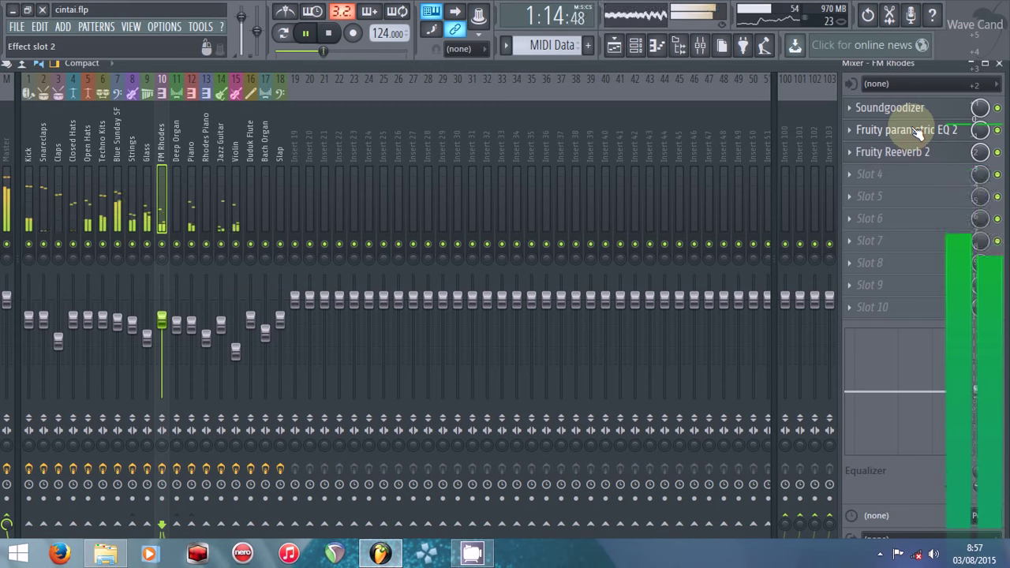
- Look through the effect slots of the mixer tracks around Deep Organ, Piano and Jazz Guitar without opening any effect
{"action": "key", "text": "Right"}
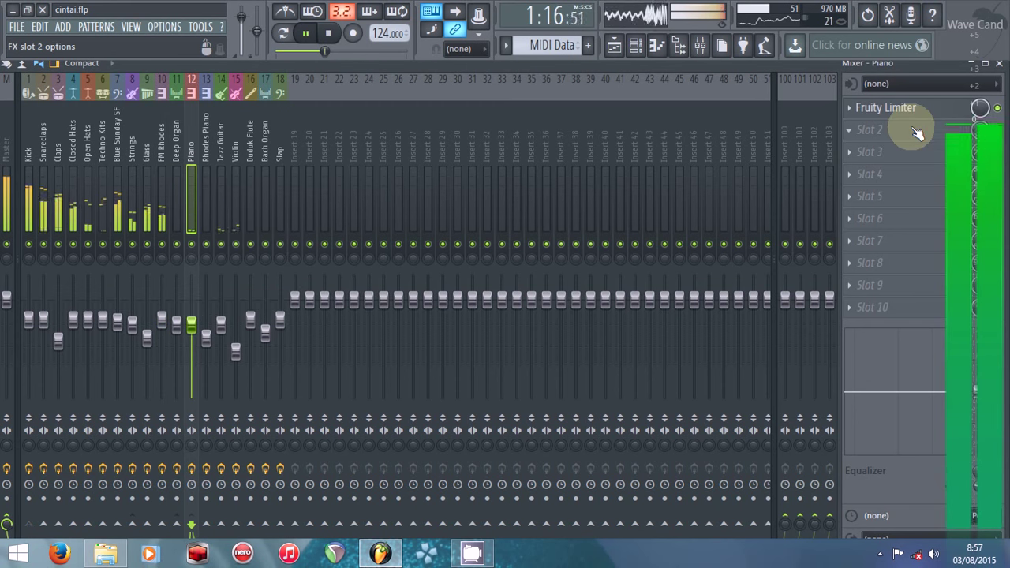
{"action": "key", "text": "Left"}
{"action": "key", "text": "Left"}
{"action": "key", "text": "Left"}
{"action": "key", "text": "Left"}
{"action": "key", "text": "Right"}
{"action": "key", "text": "Right"}
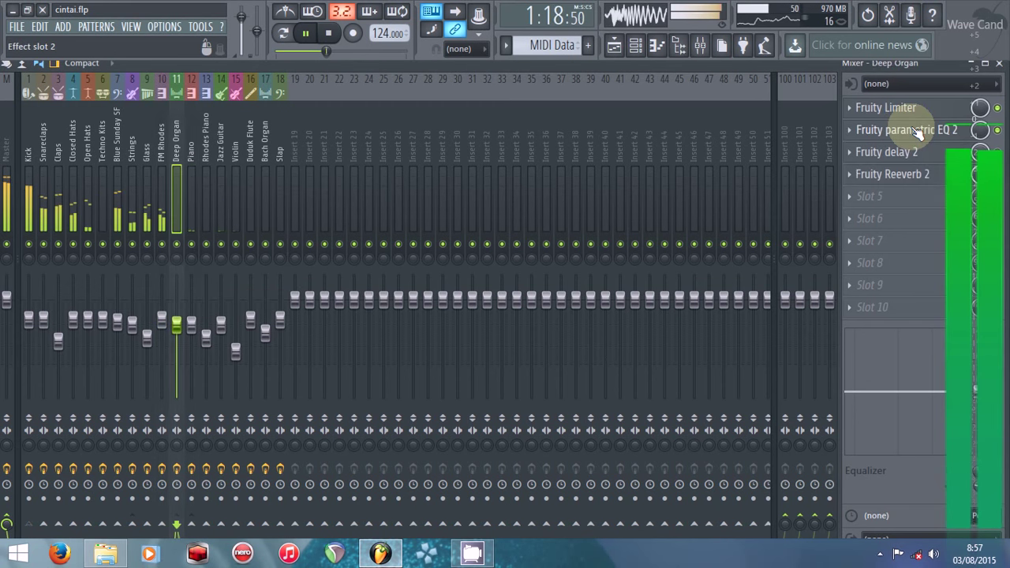
{"action": "key", "text": "Right"}
{"action": "key", "text": "Right"}
{"action": "key", "text": "Right"}
{"action": "key", "text": "Right"}
{"action": "key", "text": "Right"}
{"action": "key", "text": "Left"}
{"action": "key", "text": "Left"}
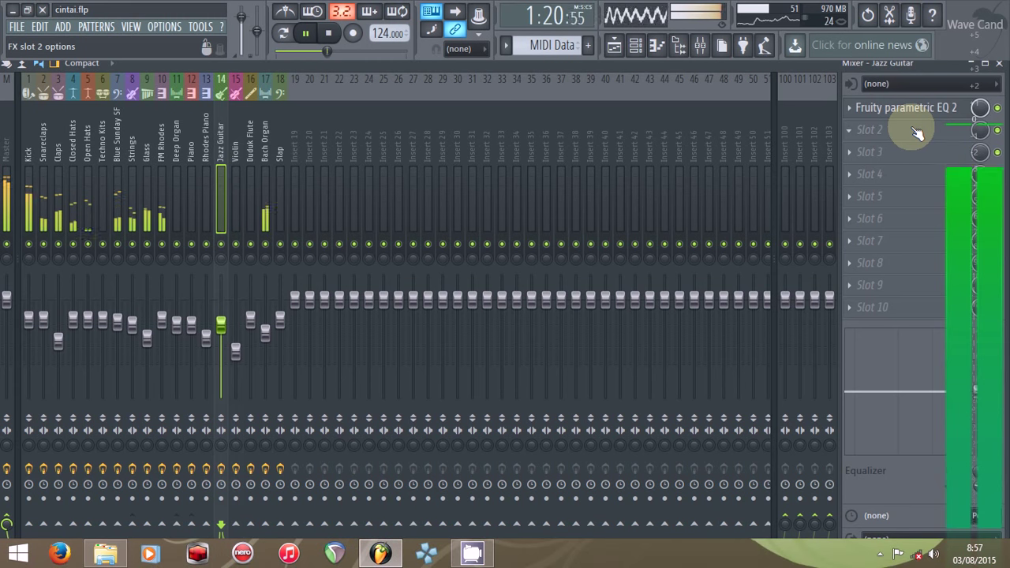
- Inspect the Fruity parametric EQ 2 on the Bach Organ mixer track and close its window
{"action": "key", "text": "Right"}
{"action": "key", "text": "Right"}
{"action": "key", "text": "Right"}
{"action": "left_click", "coordinate": [927, 114]}
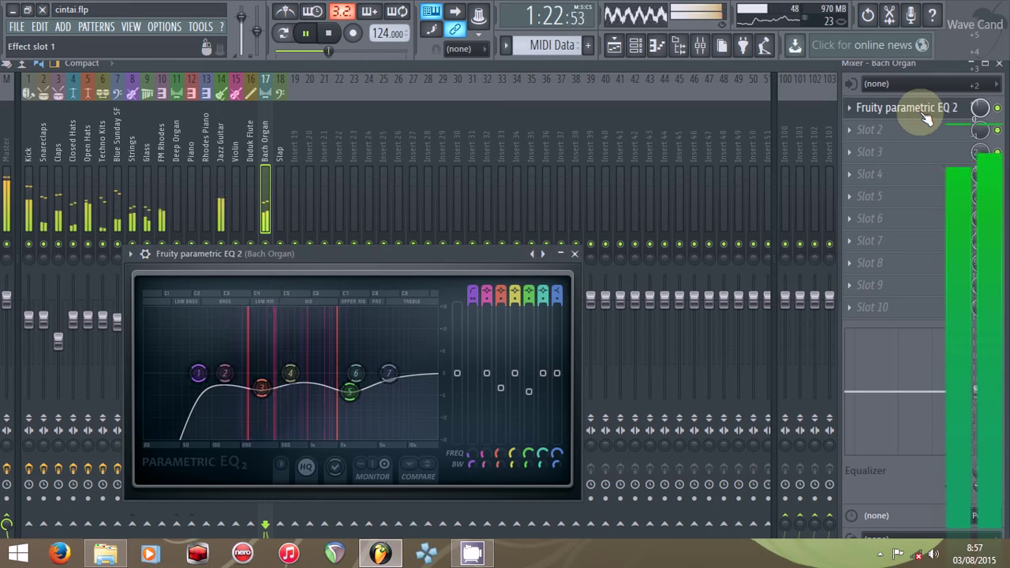
{"action": "left_click", "coordinate": [926, 115]}
- Inspect the Fruity parametric EQ 2 on the Jazz Guitar and Rhodes Piano mixer tracks, closing each window
{"action": "key", "text": "Left"}
{"action": "key", "text": "Left"}
{"action": "key", "text": "Left"}
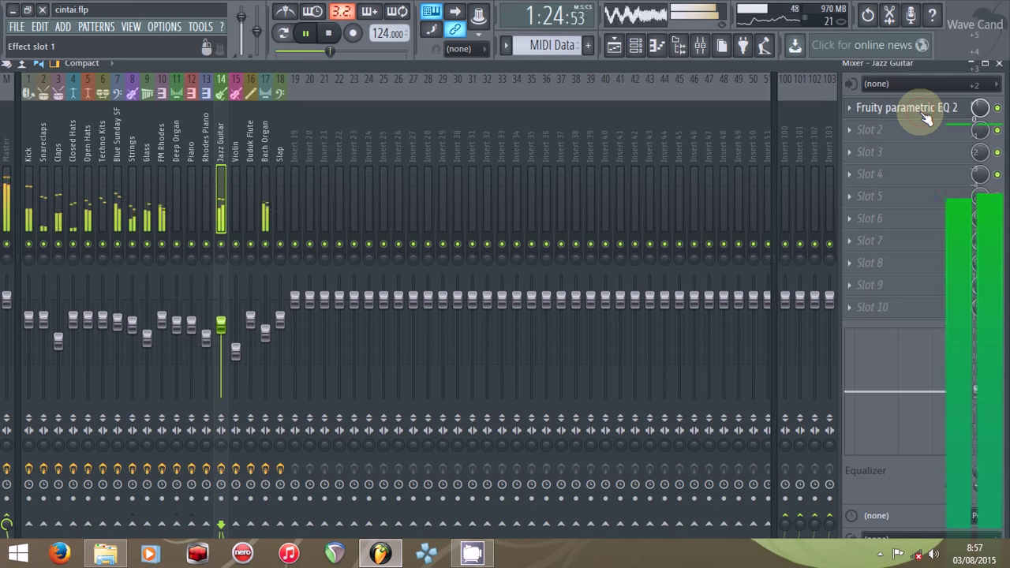
{"action": "left_click", "coordinate": [926, 115]}
{"action": "left_click", "coordinate": [927, 115]}
{"action": "key", "text": "Left"}
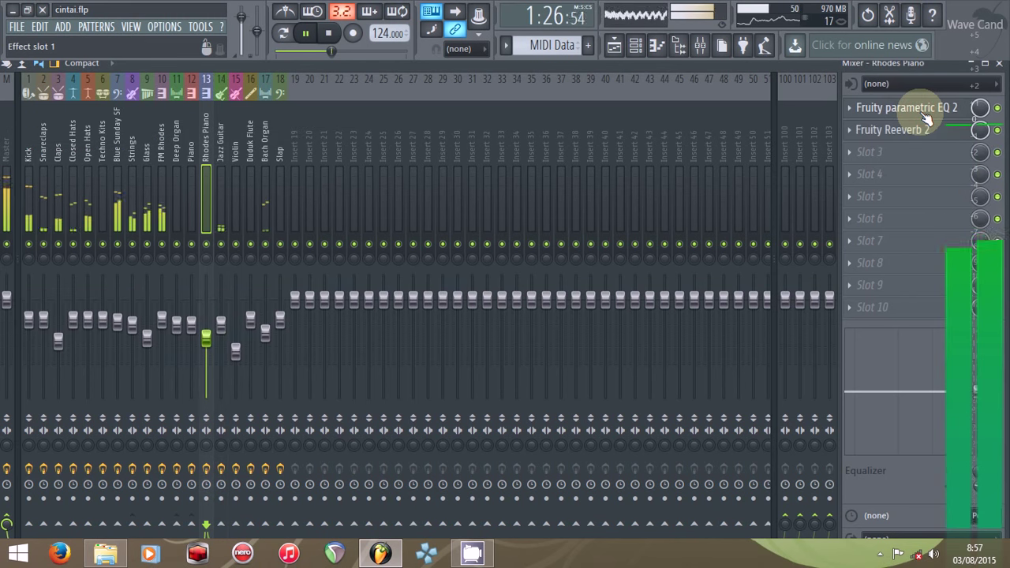
{"action": "left_click", "coordinate": [927, 114]}
{"action": "left_click", "coordinate": [926, 115]}
- Inspect the Fruity parametric EQ 2, Fruity delay 2 and Fruity Reeverb 2 effects on the Violin mixer track
{"action": "key", "text": "Right"}
{"action": "key", "text": "Right"}
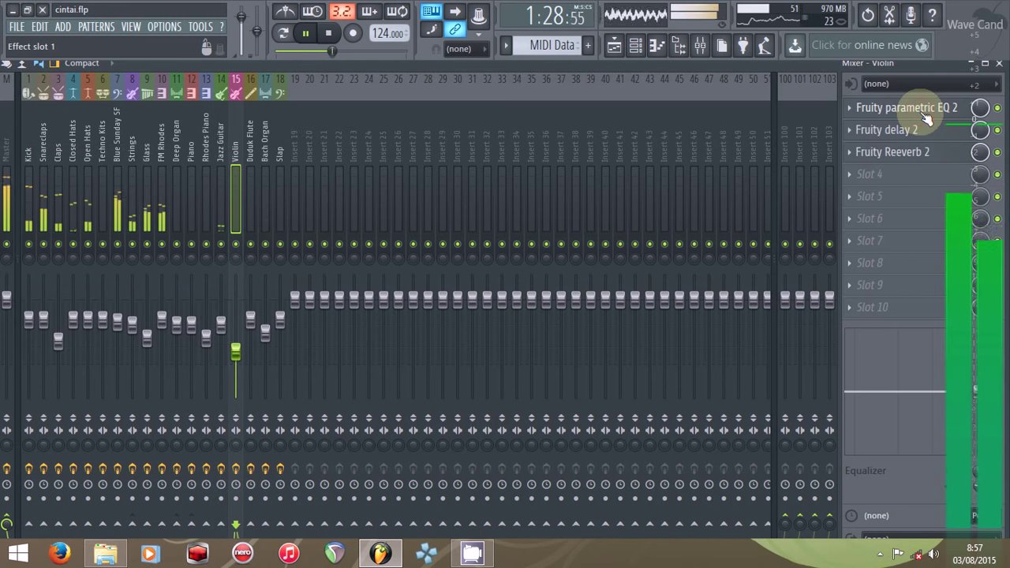
{"action": "left_click", "coordinate": [926, 114]}
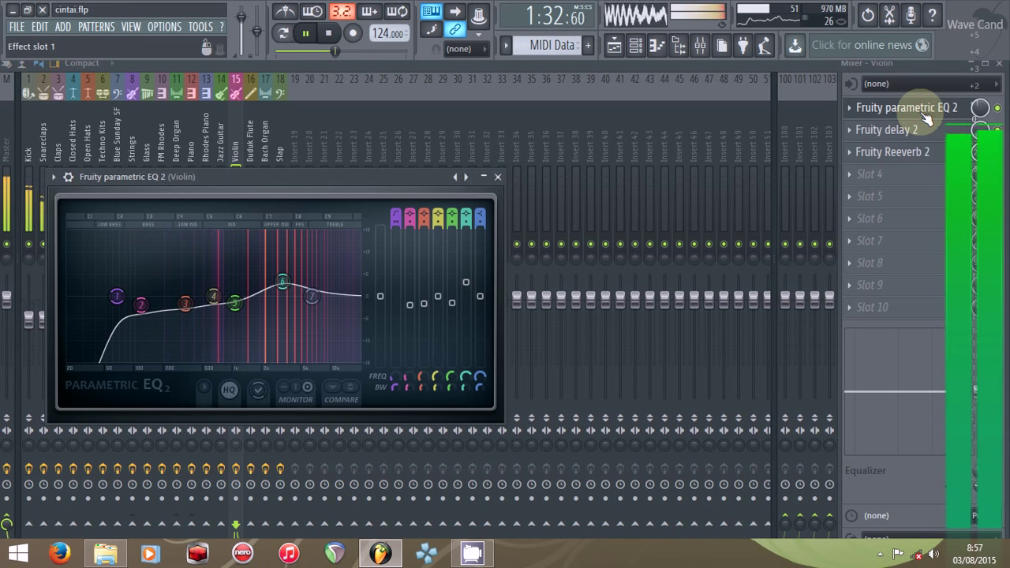
{"action": "left_click", "coordinate": [926, 117]}
{"action": "left_click", "coordinate": [908, 131]}
{"action": "left_click", "coordinate": [908, 131]}
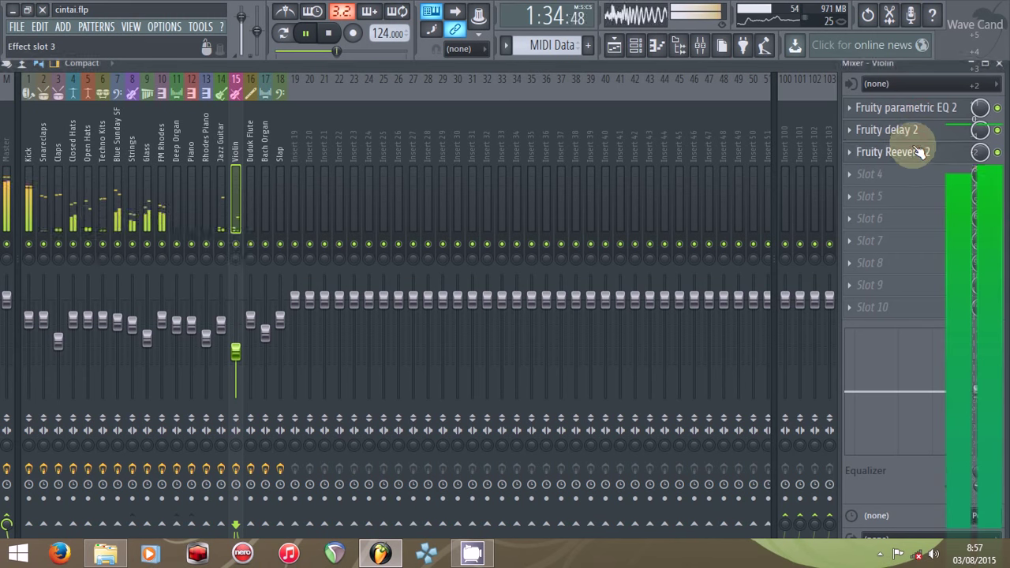
{"action": "left_click", "coordinate": [919, 153]}
{"action": "left_click", "coordinate": [919, 153]}
- Inspect the Soundgoodizer, Fruity parametric EQ 2, Fruity delay 2 and Fruity Reeverb 2 effects on the Duduk Flute mixer track
{"action": "key", "text": "Right"}
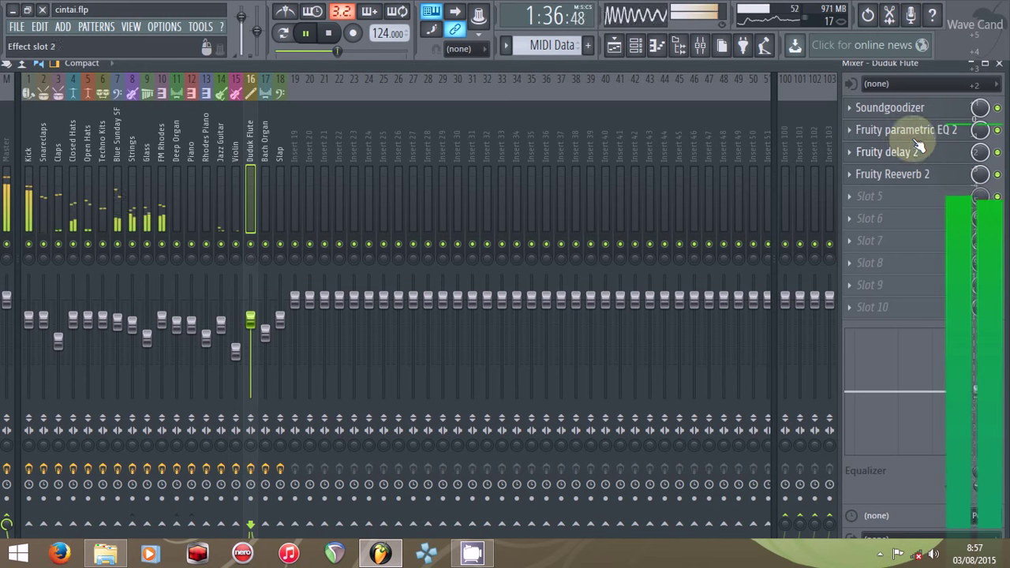
{"action": "left_click", "coordinate": [915, 113]}
{"action": "left_click", "coordinate": [917, 115]}
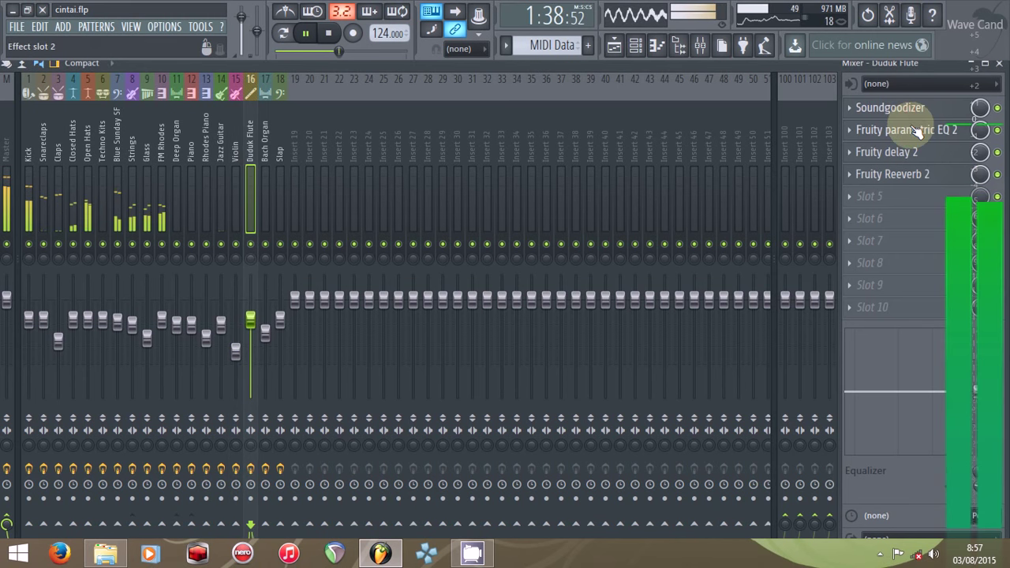
{"action": "left_click", "coordinate": [921, 132]}
{"action": "left_click", "coordinate": [920, 134]}
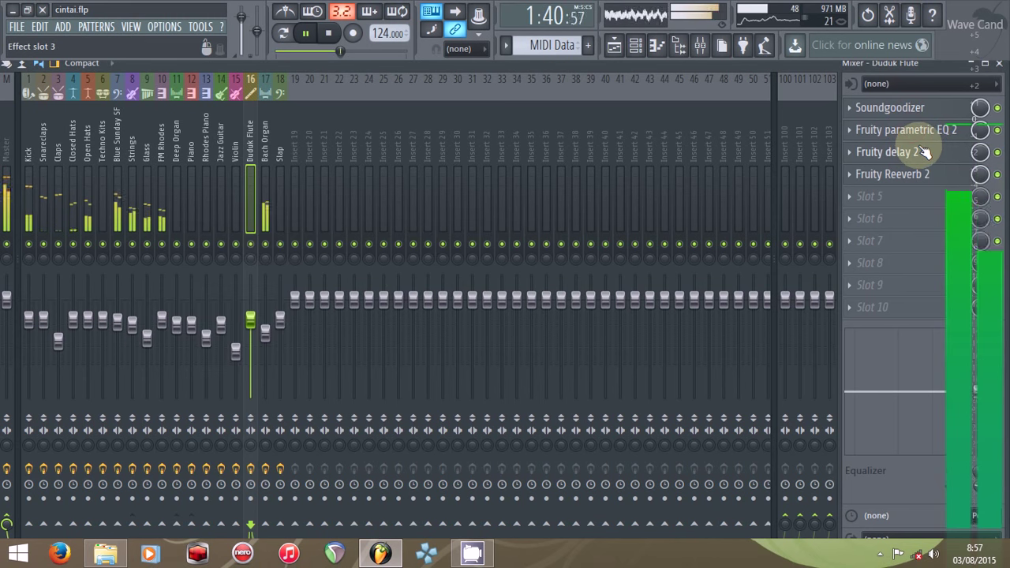
{"action": "left_click", "coordinate": [923, 154]}
{"action": "left_click", "coordinate": [923, 155]}
{"action": "left_click", "coordinate": [921, 175]}
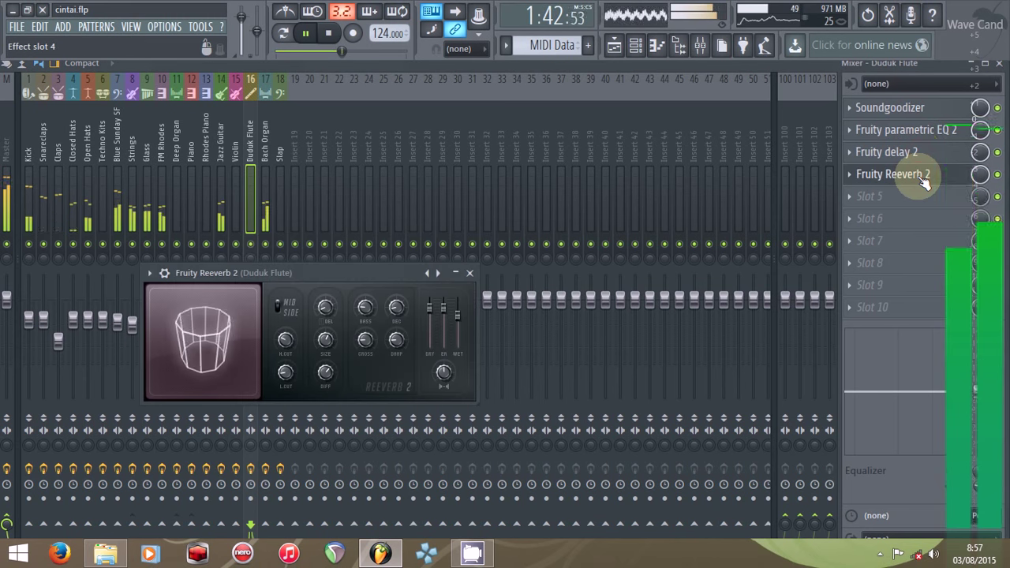
{"action": "left_click", "coordinate": [923, 180]}
- View the Slap mixer track's effect slots and recheck the Fruity parametric EQ 2 on the Duduk Flute track
{"action": "key", "text": "Right"}
{"action": "key", "text": "Right"}
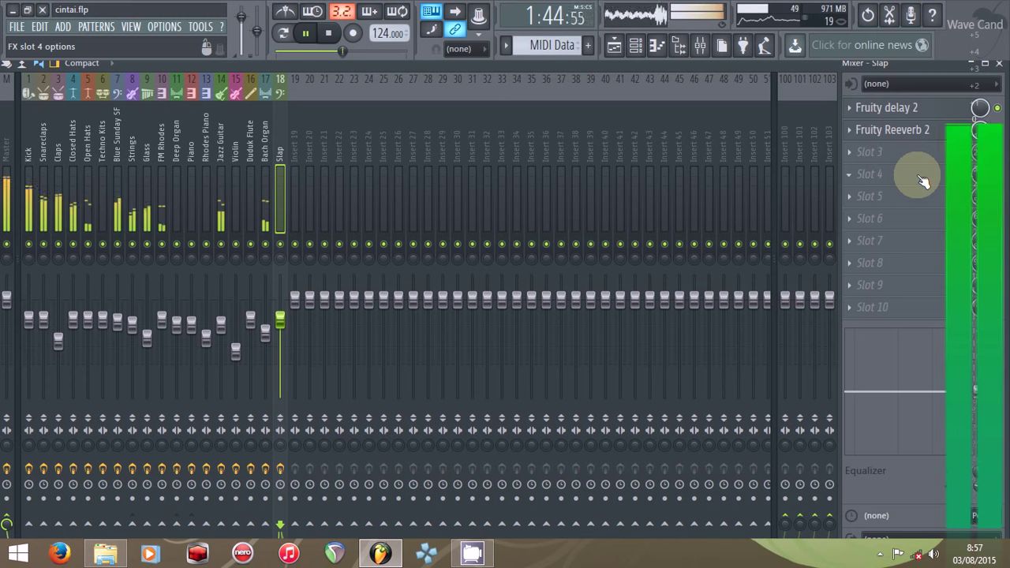
{"action": "key", "text": "Left"}
{"action": "key", "text": "Left"}
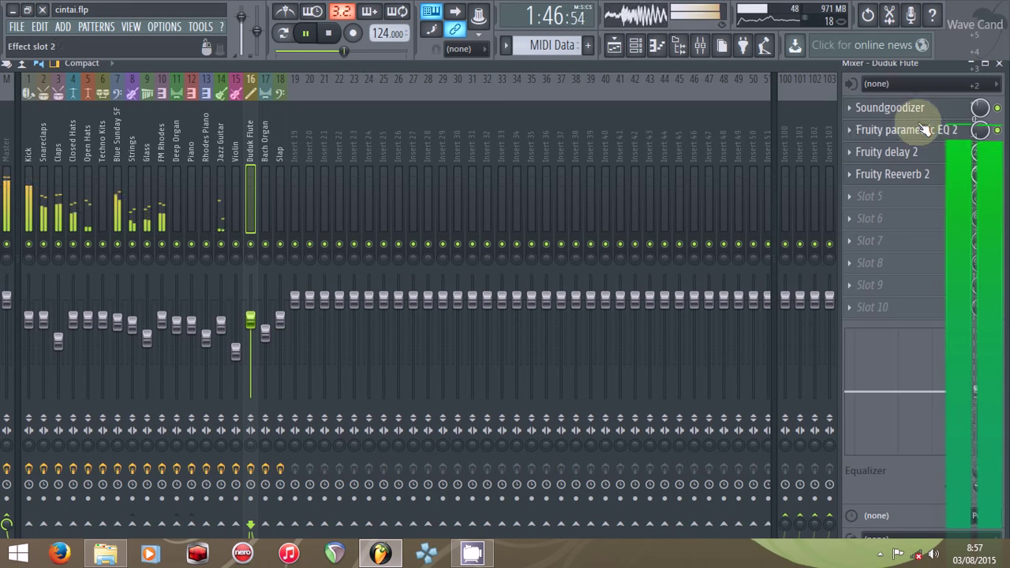
{"action": "left_click", "coordinate": [928, 133]}
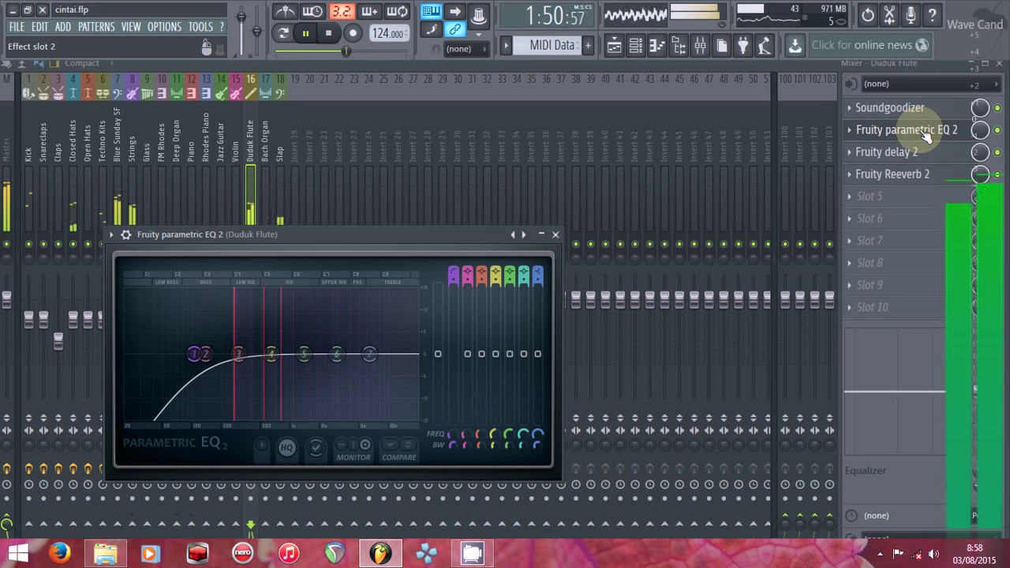
{"action": "left_click", "coordinate": [927, 134]}
- Return from the mixer to the channel rack and inspect the Techno Kits channel's sforzando instrument
{"action": "key", "text": "F9"}
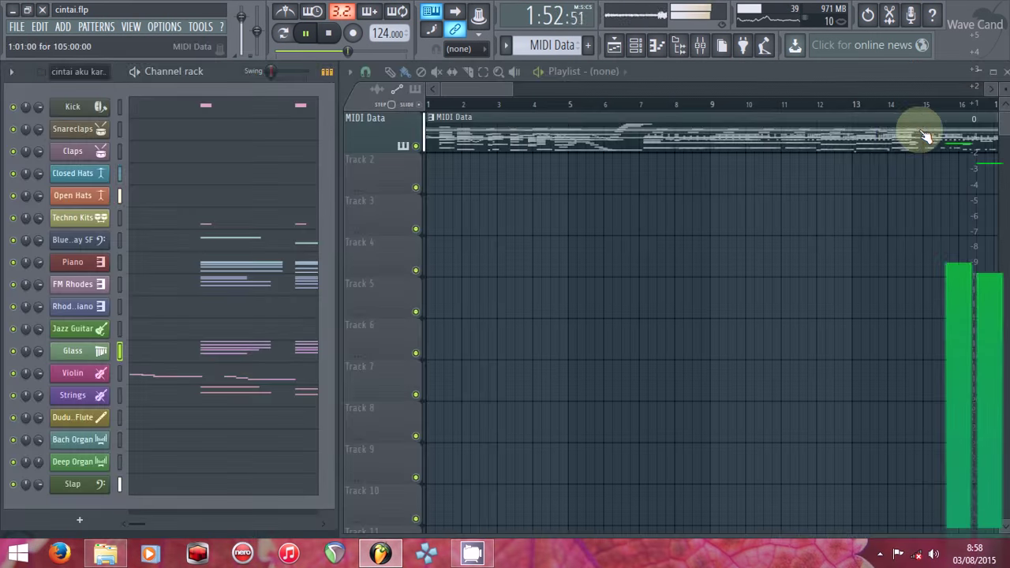
{"action": "left_click", "coordinate": [85, 219]}
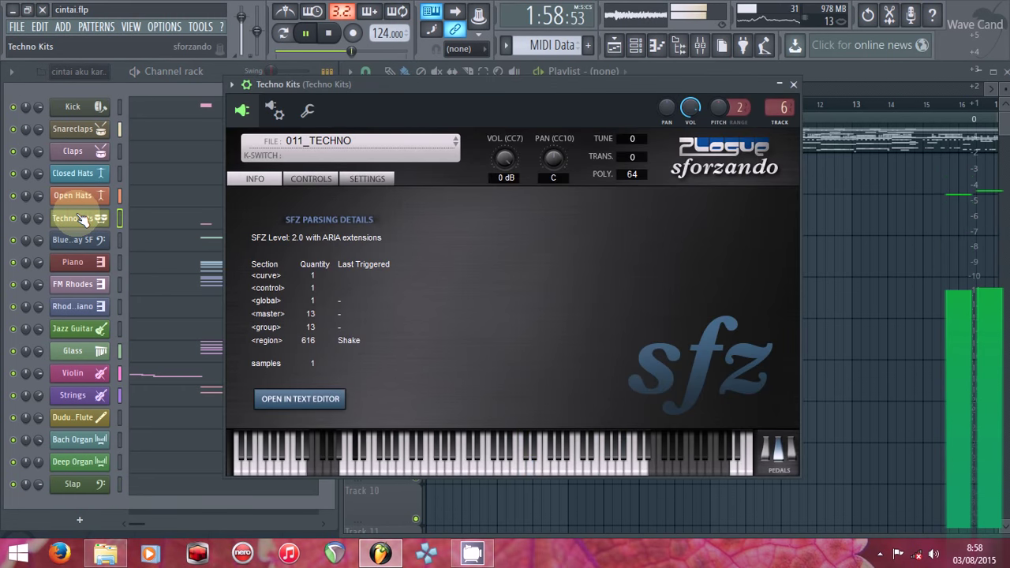
{"action": "left_click", "coordinate": [84, 219]}
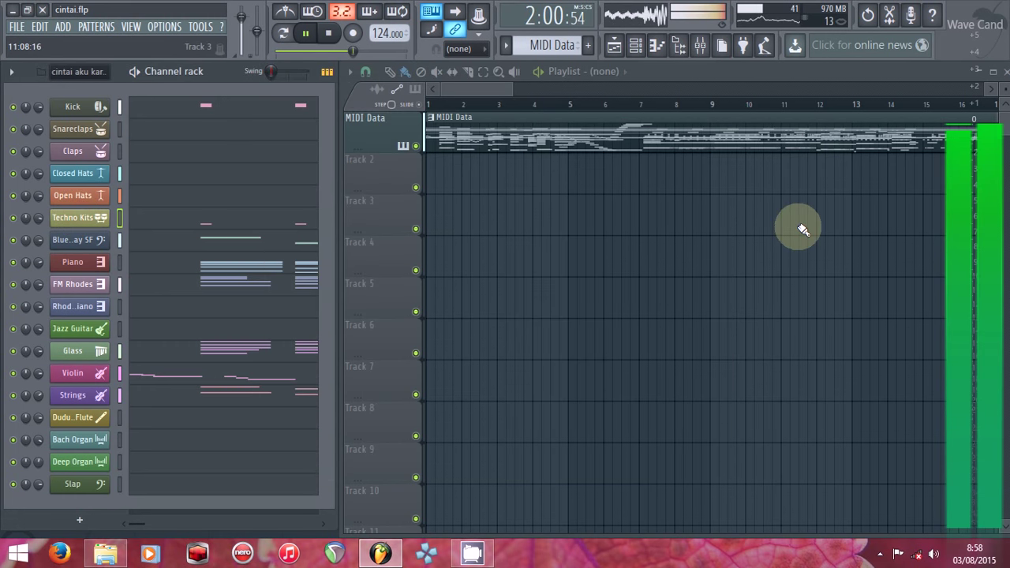
- Inspect the Jazz Guitar channel's Nexus instrument and close its window
{"action": "left_click_drag", "start_coordinate": [591, 90], "coordinate": [774, 88]}
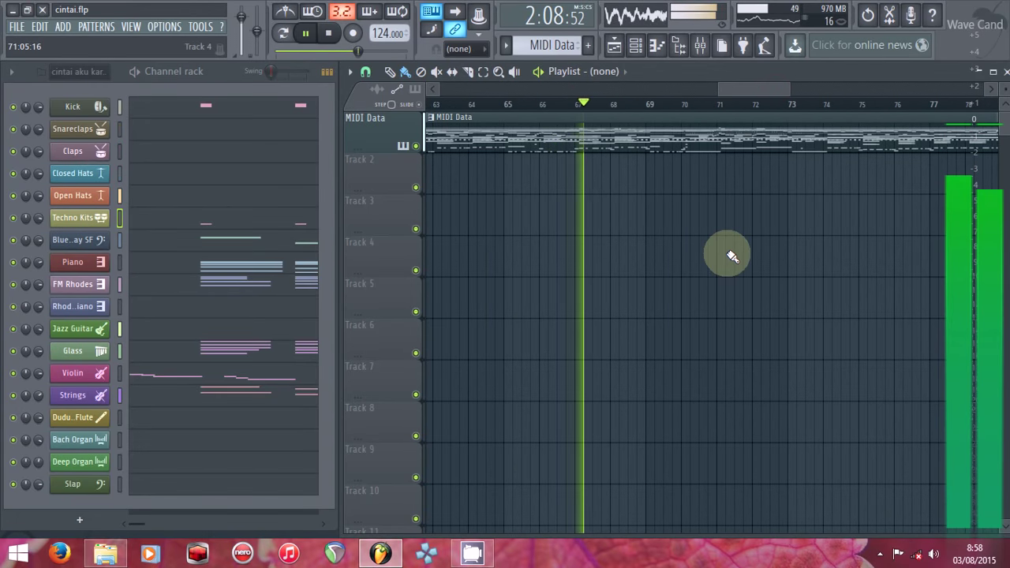
{"action": "left_click", "coordinate": [76, 330]}
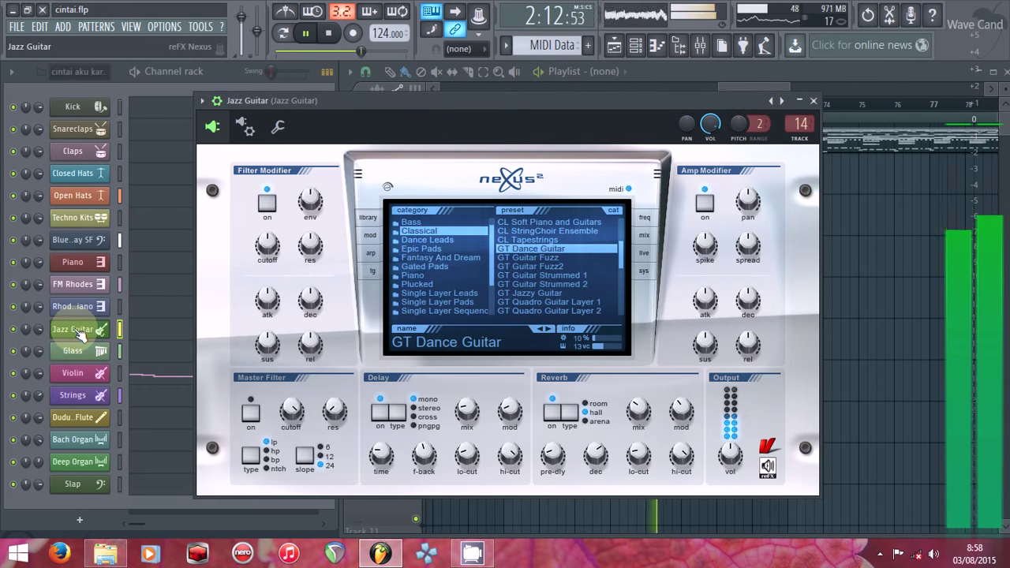
{"action": "left_click", "coordinate": [79, 330]}
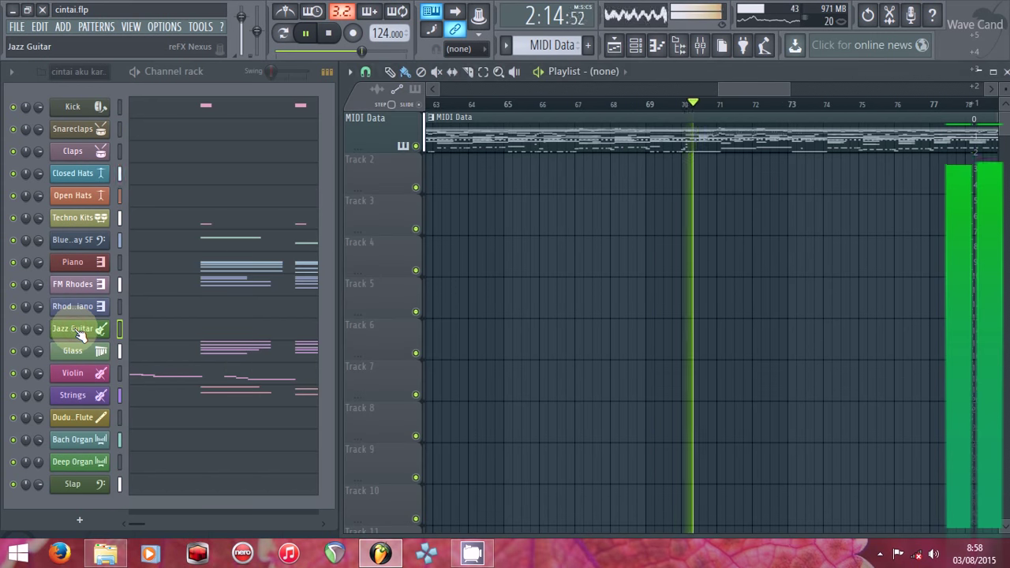
- Inspect the Slap channel's DirectWave with its window moved fully into view, and the Bach Organ channel's Sytrus
{"action": "left_click", "coordinate": [74, 484]}
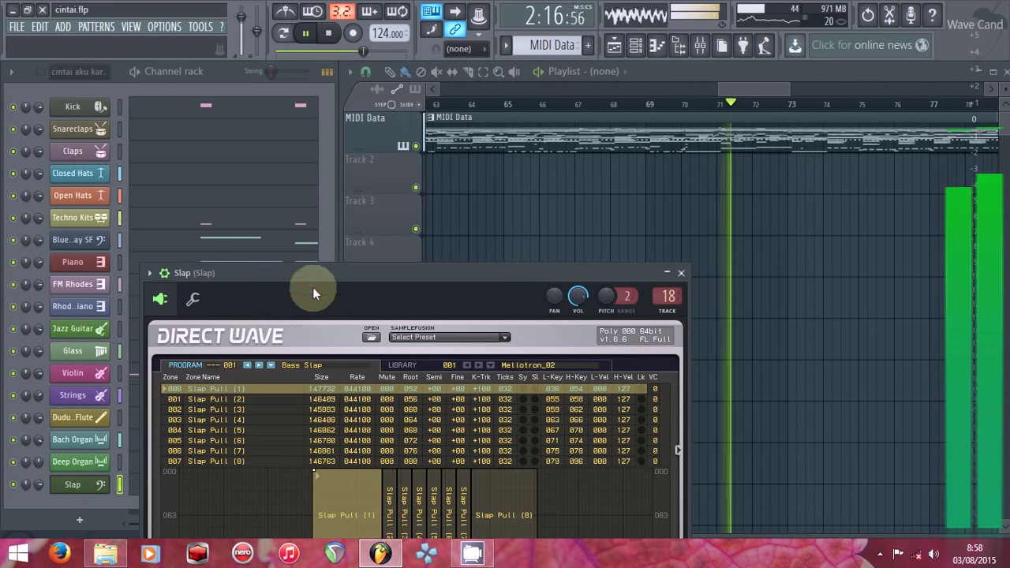
{"action": "left_click_drag", "start_coordinate": [315, 280], "coordinate": [475, 85]}
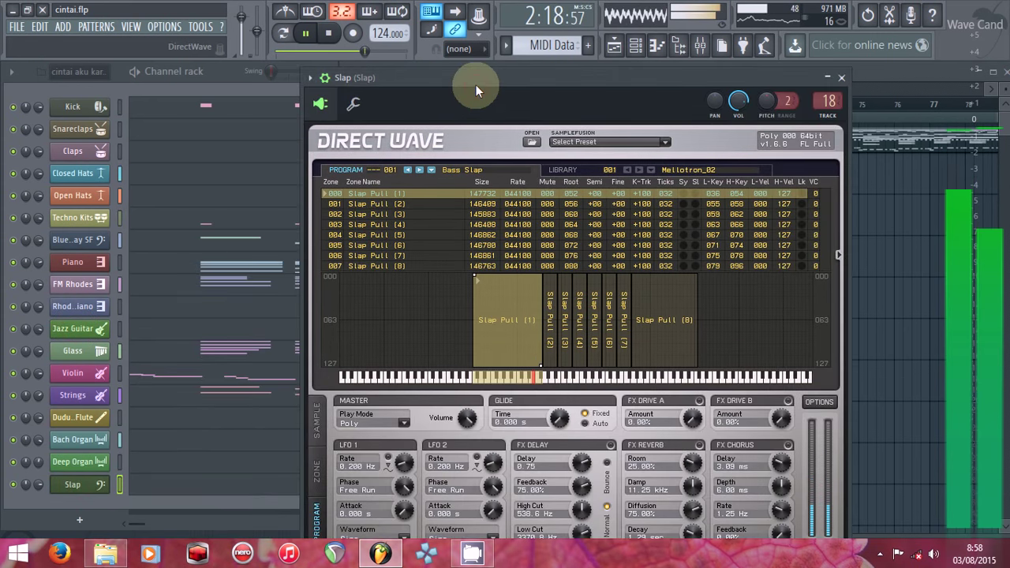
{"action": "left_click", "coordinate": [74, 483]}
{"action": "left_click", "coordinate": [77, 439]}
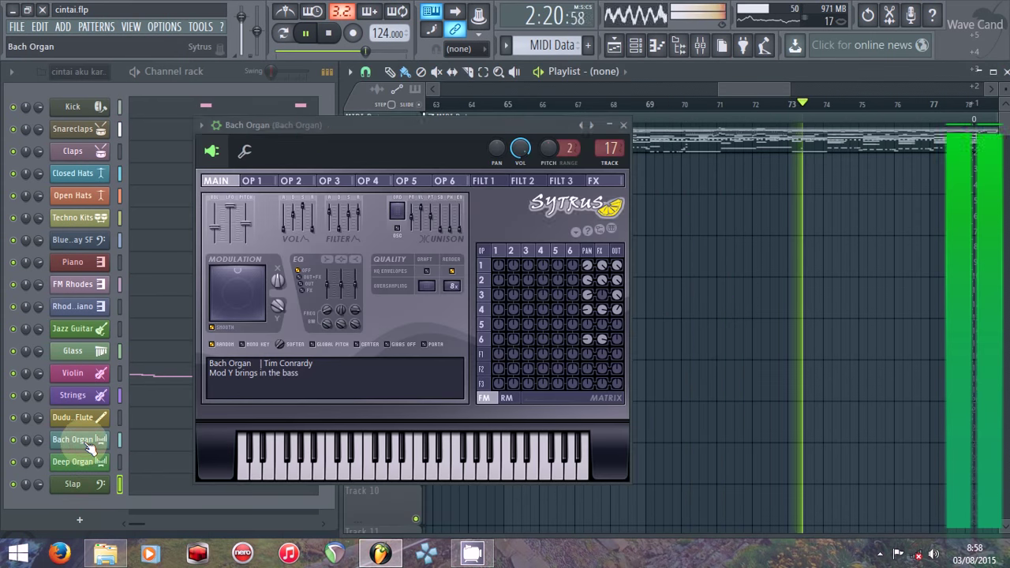
{"action": "left_click", "coordinate": [87, 442]}
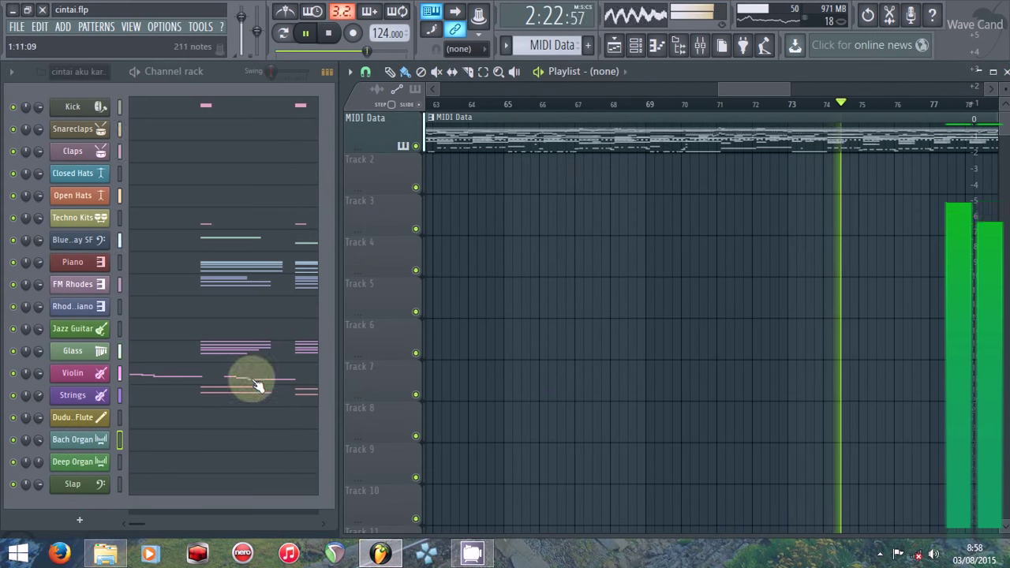
- Inspect the Nexus presets of the Jazz Guitar and Strings channels, closing each plugin window
{"action": "left_click", "coordinate": [95, 396]}
{"action": "left_click", "coordinate": [79, 330]}
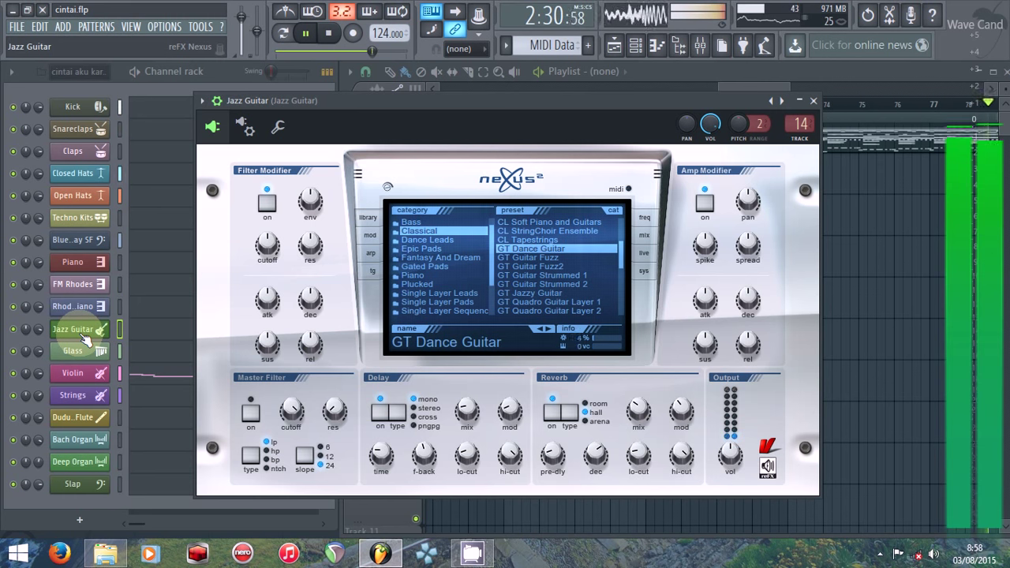
{"action": "left_click", "coordinate": [82, 336]}
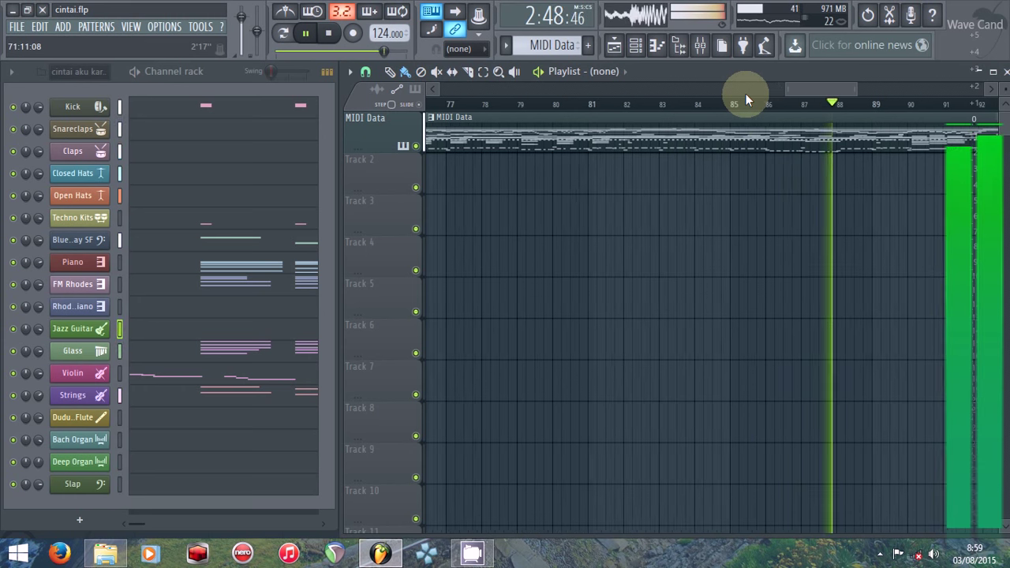
{"action": "left_click", "coordinate": [76, 398]}
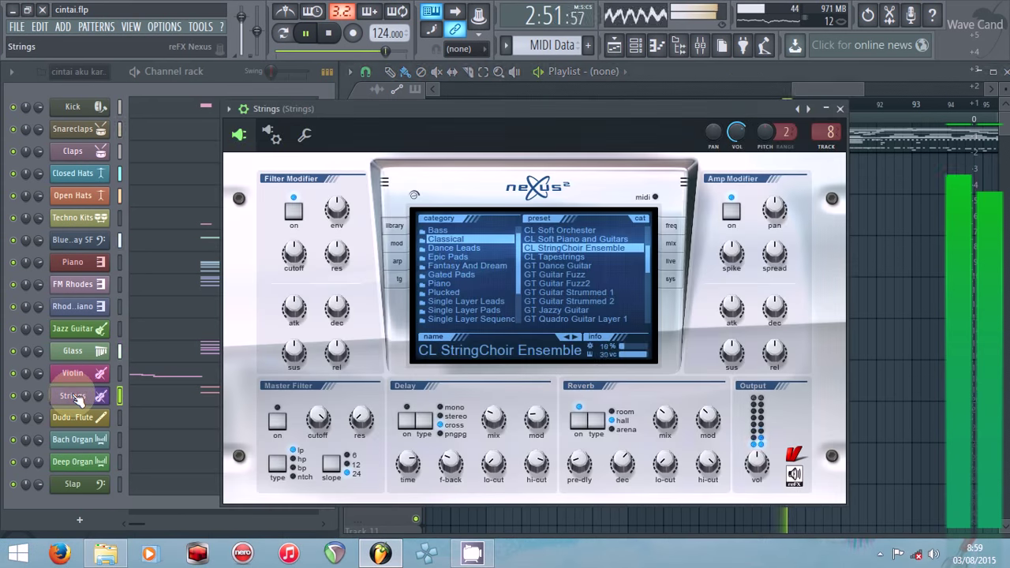
{"action": "left_click", "coordinate": [76, 398]}
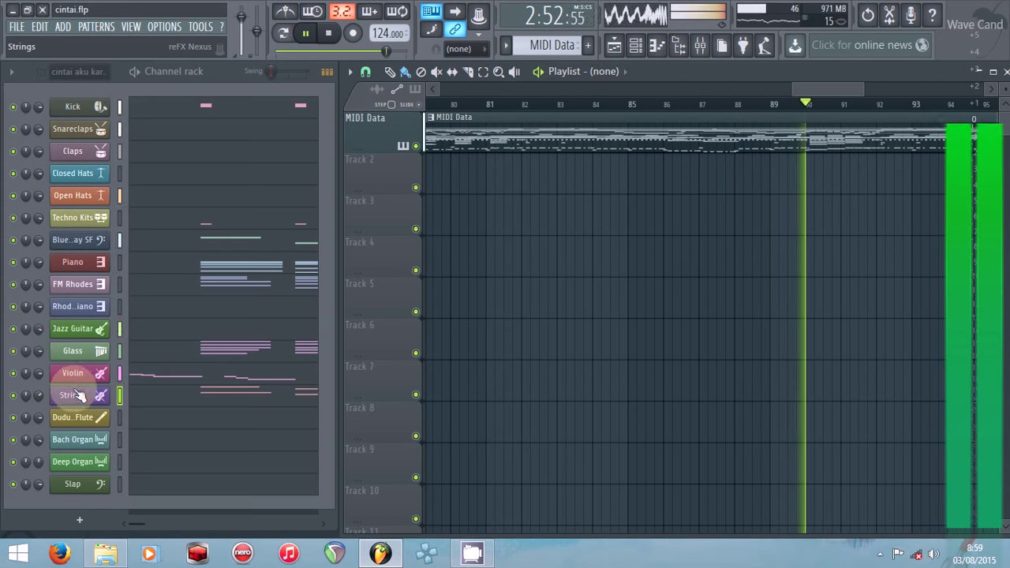
- Inspect the Violin channel's Purity instrument, close its window, and follow playback in the playlist to the end of the MIDI Data clip
{"action": "left_click", "coordinate": [73, 372]}
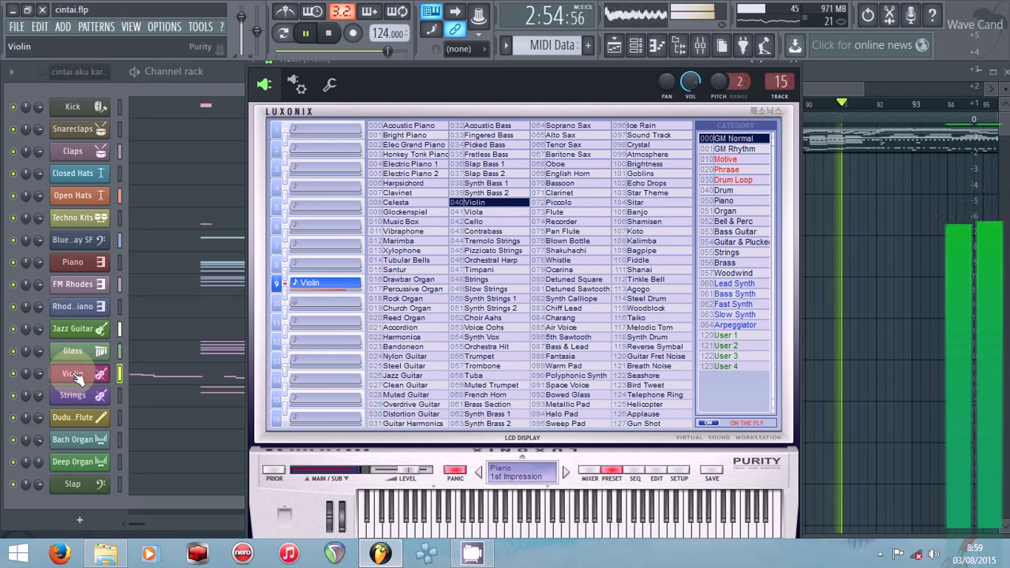
{"action": "left_click", "coordinate": [77, 376]}
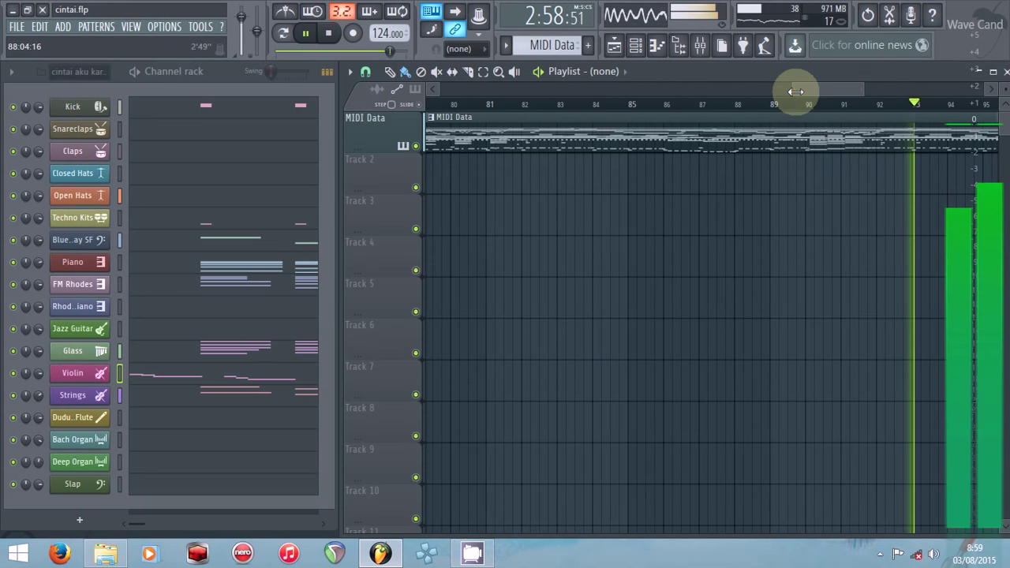
{"action": "scroll", "coordinate": [864, 84], "scroll_direction": "down", "scroll_amount": 3}
{"action": "scroll", "coordinate": [865, 84], "scroll_direction": "up", "scroll_amount": 2}
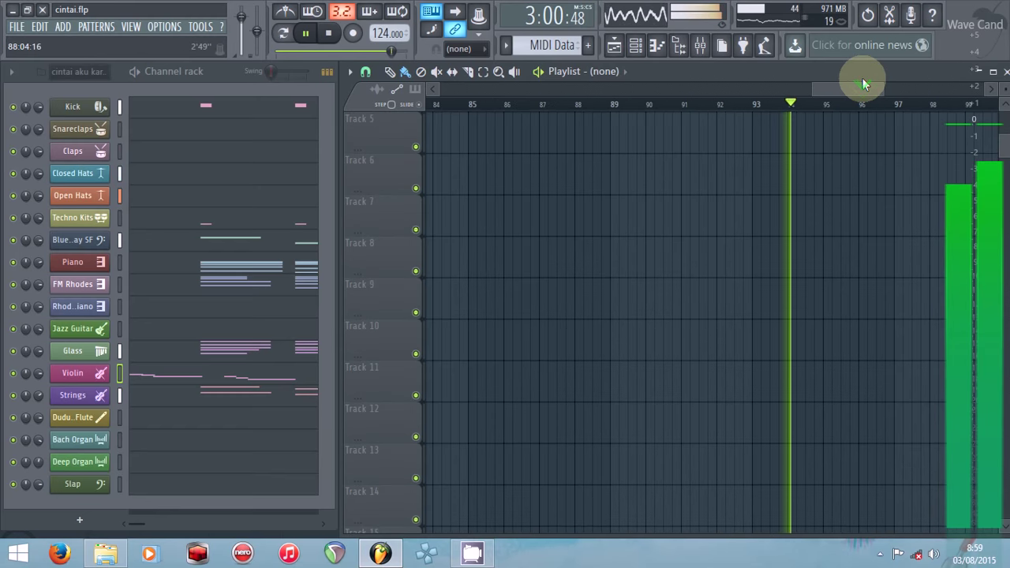
{"action": "scroll", "coordinate": [853, 124], "scroll_direction": "up", "scroll_amount": 1}
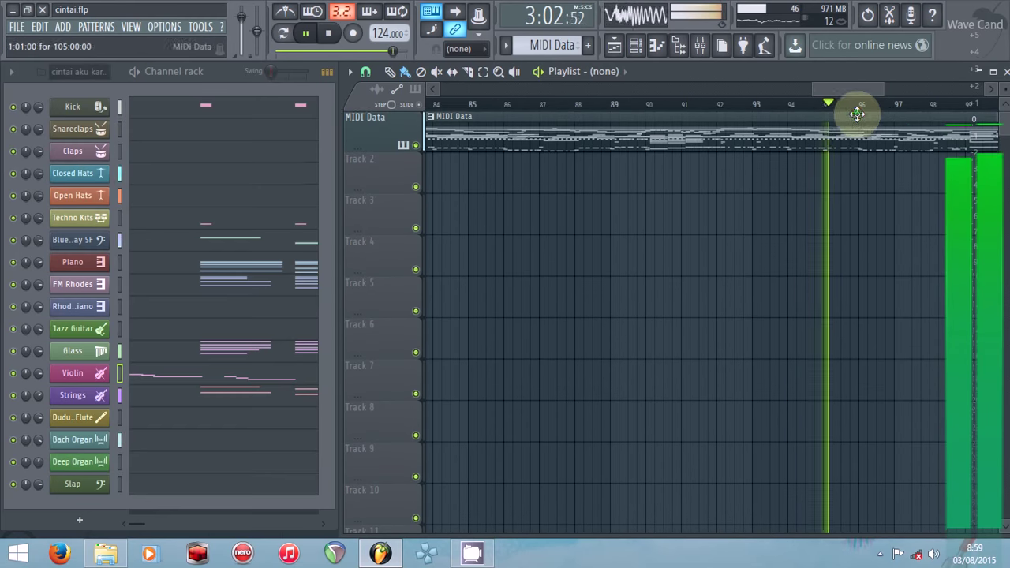
{"action": "scroll", "coordinate": [874, 92], "scroll_direction": "right", "scroll_amount": 4}
{"action": "scroll", "coordinate": [876, 96], "scroll_direction": "right", "scroll_amount": 1}
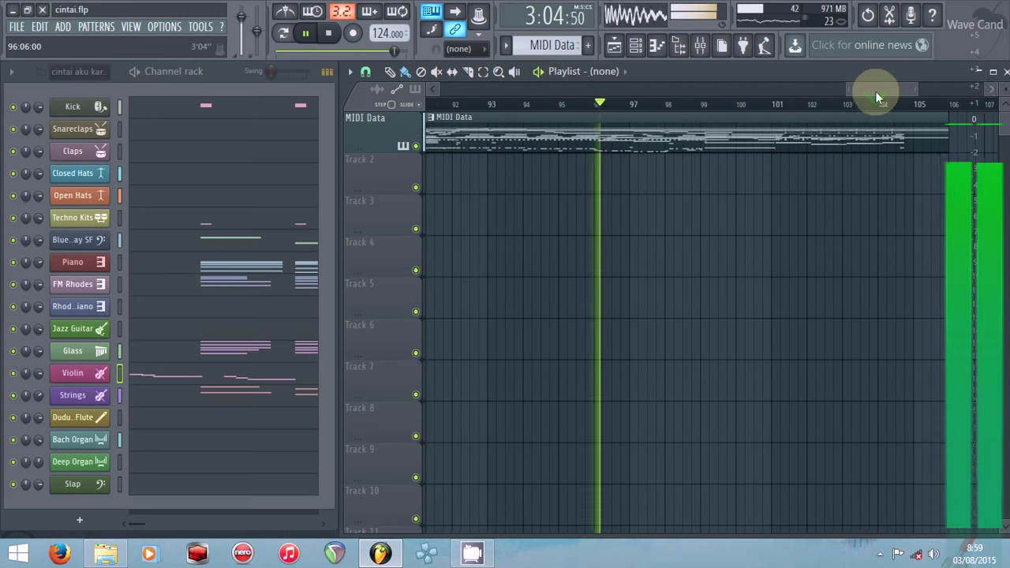
{"action": "scroll", "coordinate": [876, 96], "scroll_direction": "right", "scroll_amount": 1}
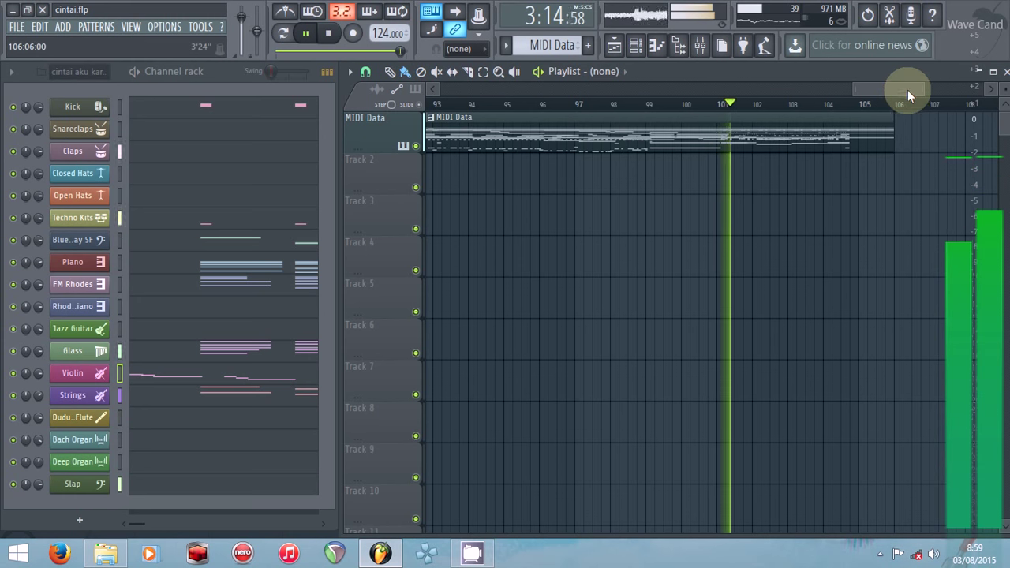
- Inspect the Techno Kits channel's sforzando instrument while the song's ending plays, and close its window
{"action": "left_click", "coordinate": [80, 221]}
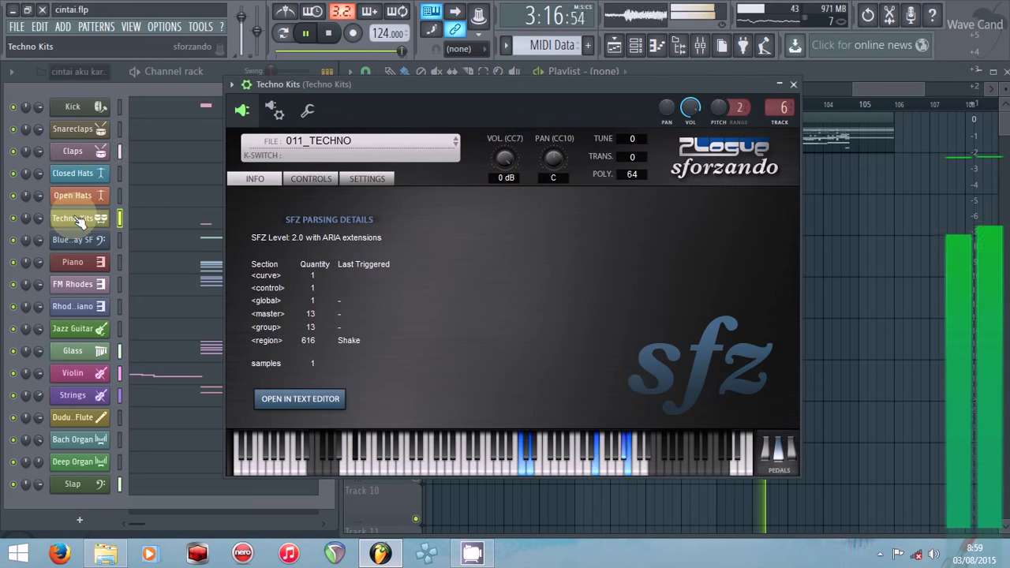
{"action": "left_click", "coordinate": [79, 221]}
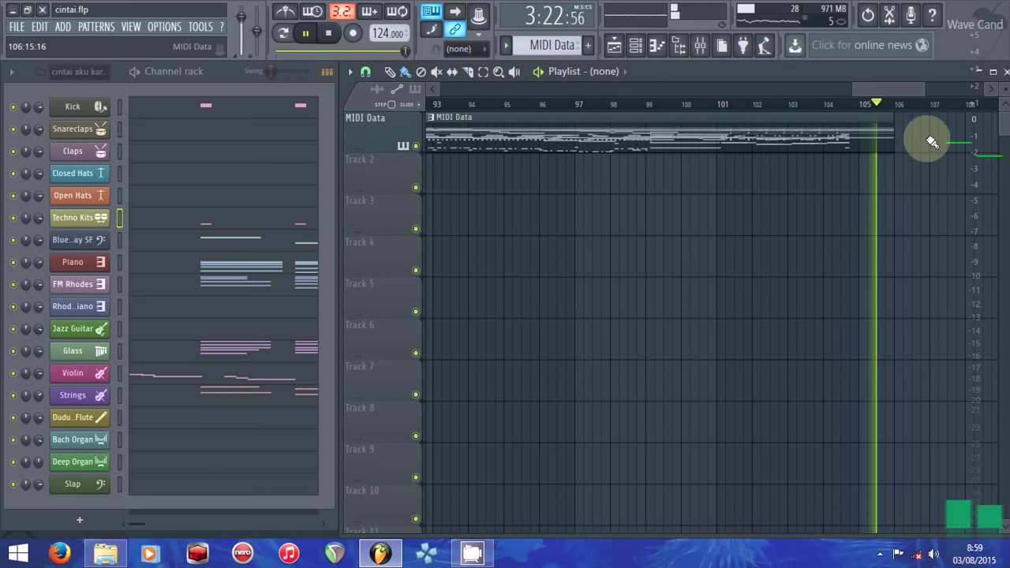
{"action": "left_click", "coordinate": [881, 554]}
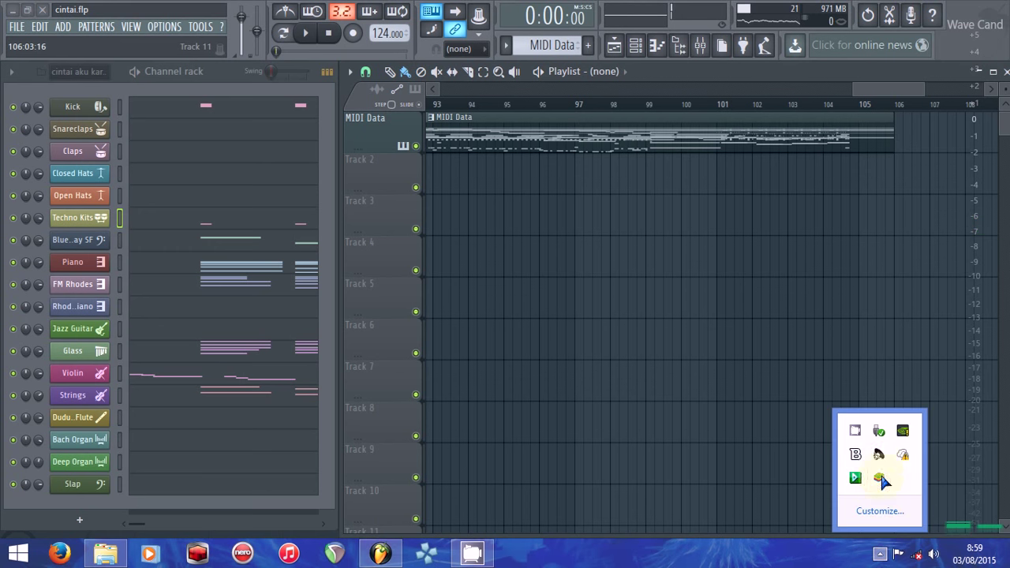